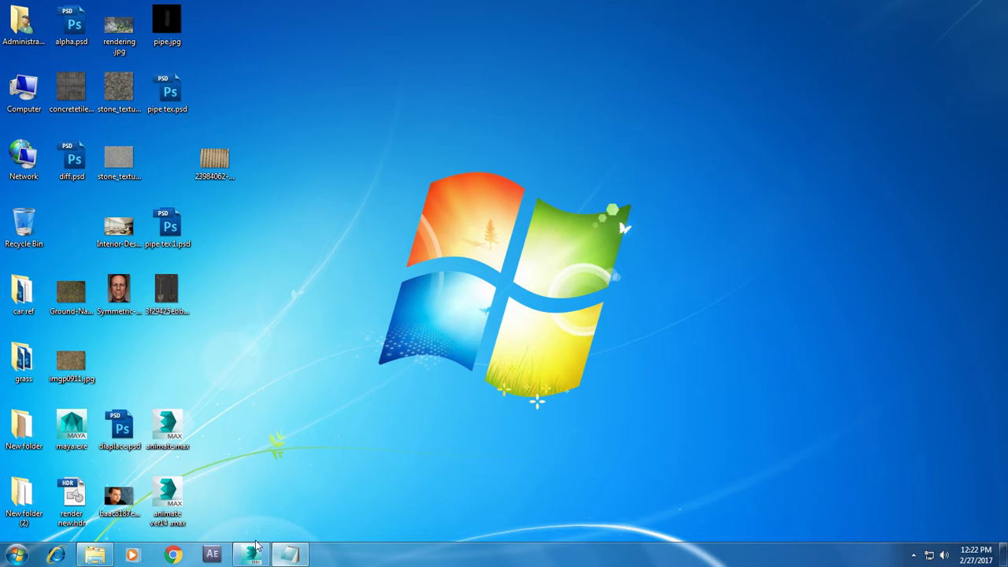
Write the intro 'In this tutorial we will go through setting up a project in 3dsmax. Lets get started' in Notepad.
left_click(291, 555)
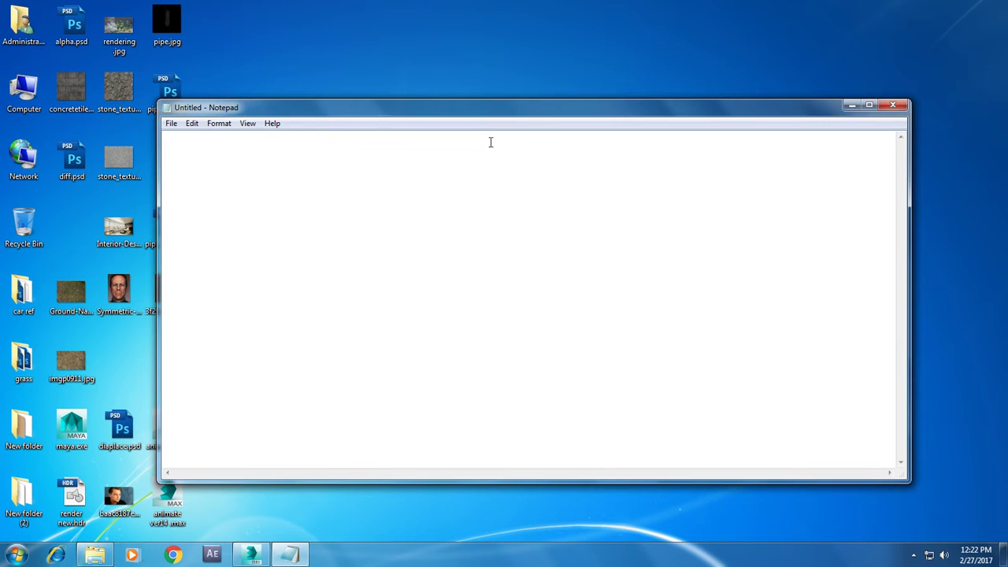
double_click(628, 110)
type("In this")
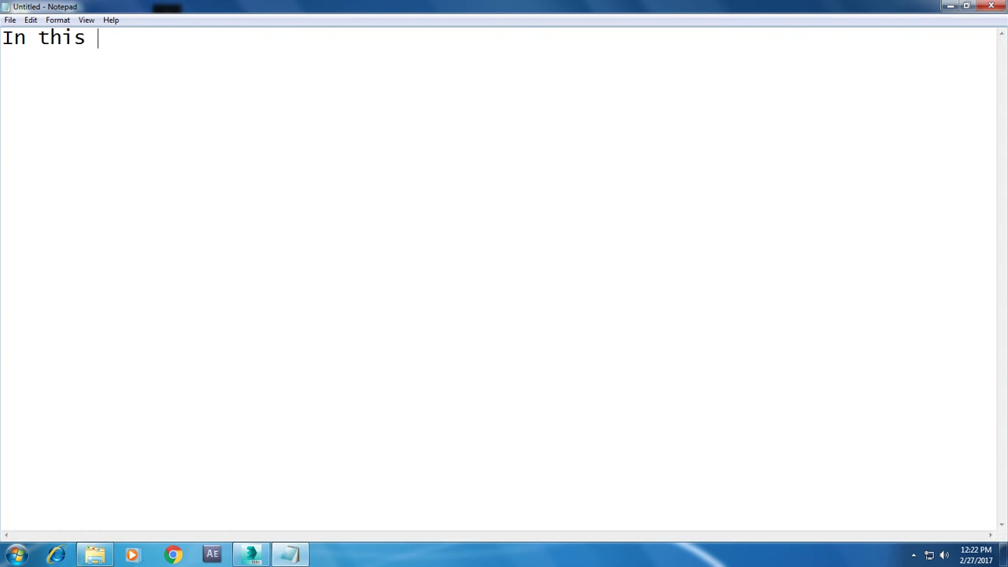
type(" tutorial we will go through setting up a project in 3dsmax.  ")
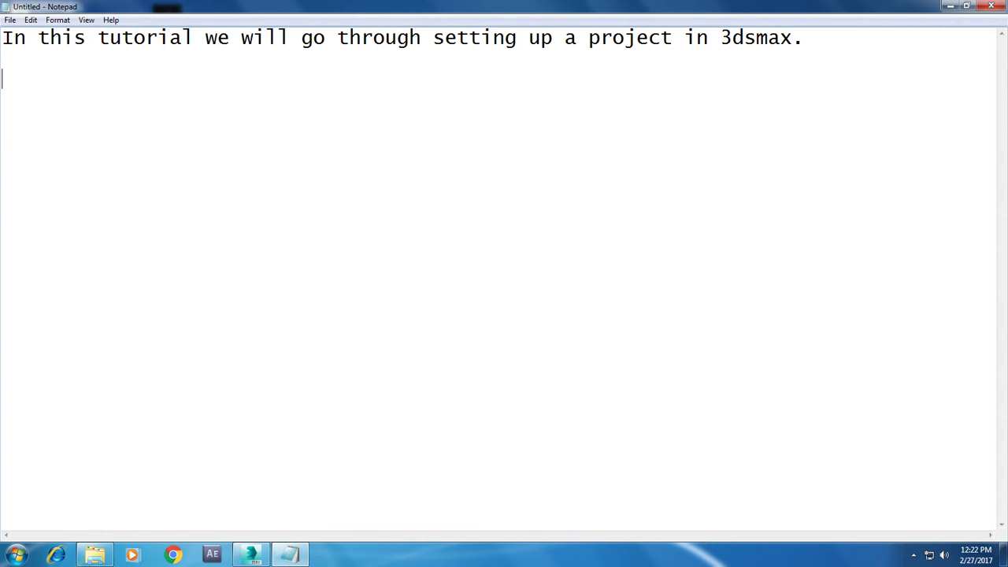
type("ets get started..")
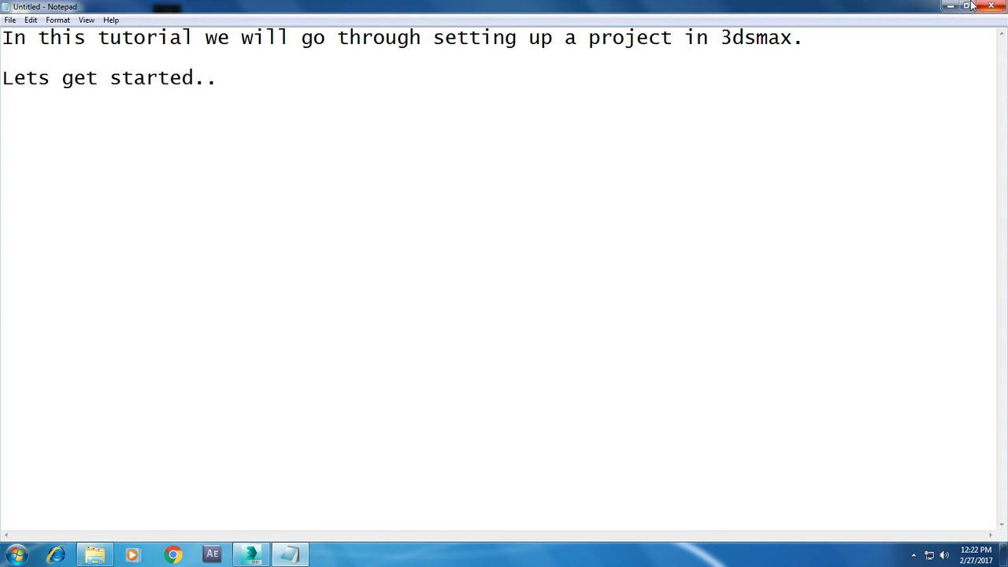
left_click(950, 6)
left_click(251, 553)
Set a new folder on the Desktop as the 3ds Max project folder.
left_click(540, 224)
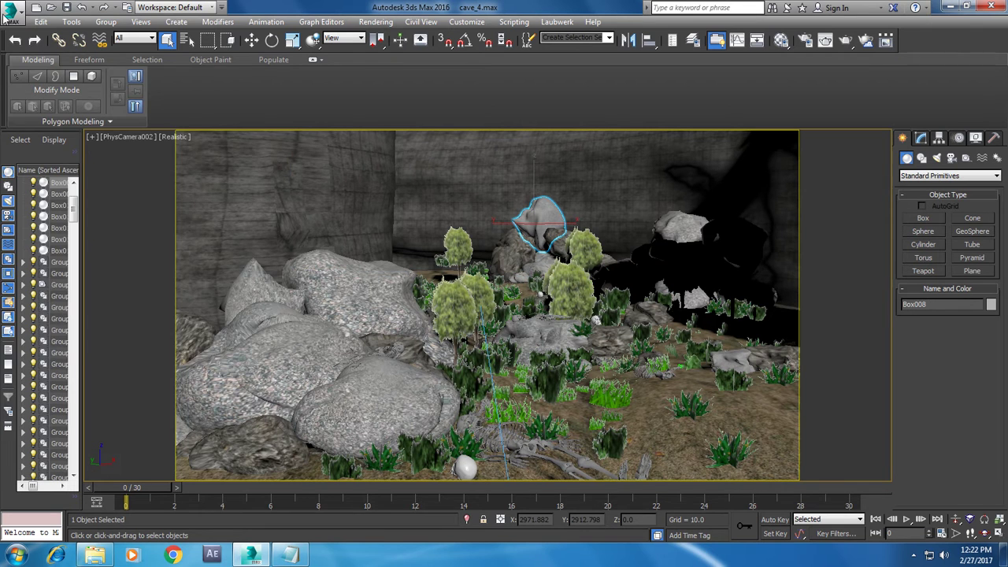
left_click(6, 19)
mouse_move(45, 292)
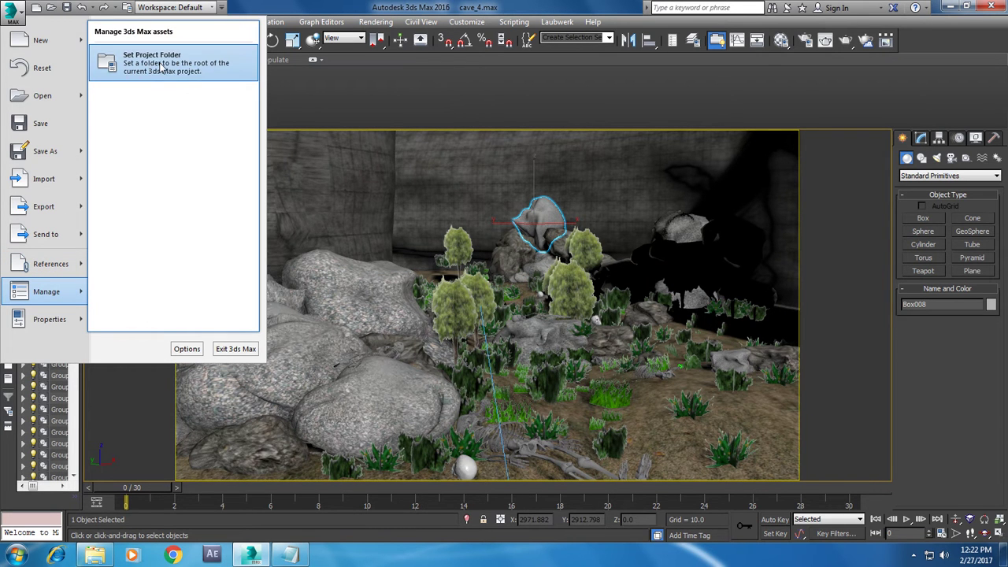
left_click(162, 68)
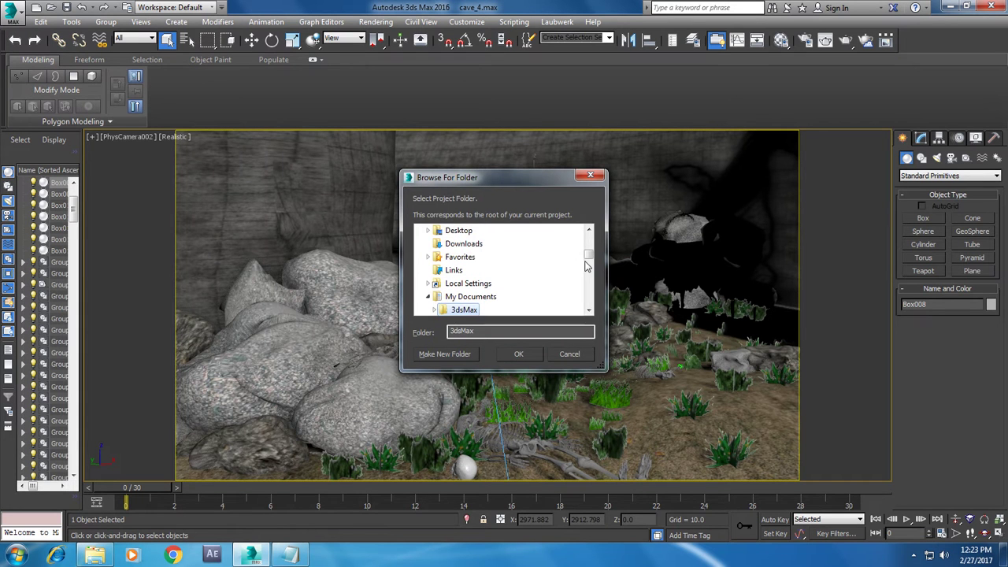
left_click(459, 230)
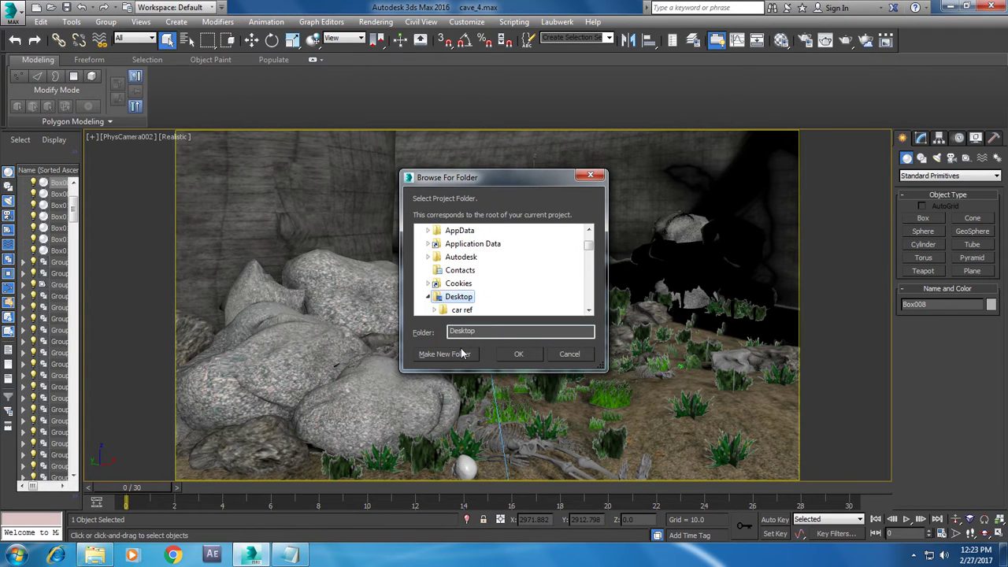
left_click(462, 354)
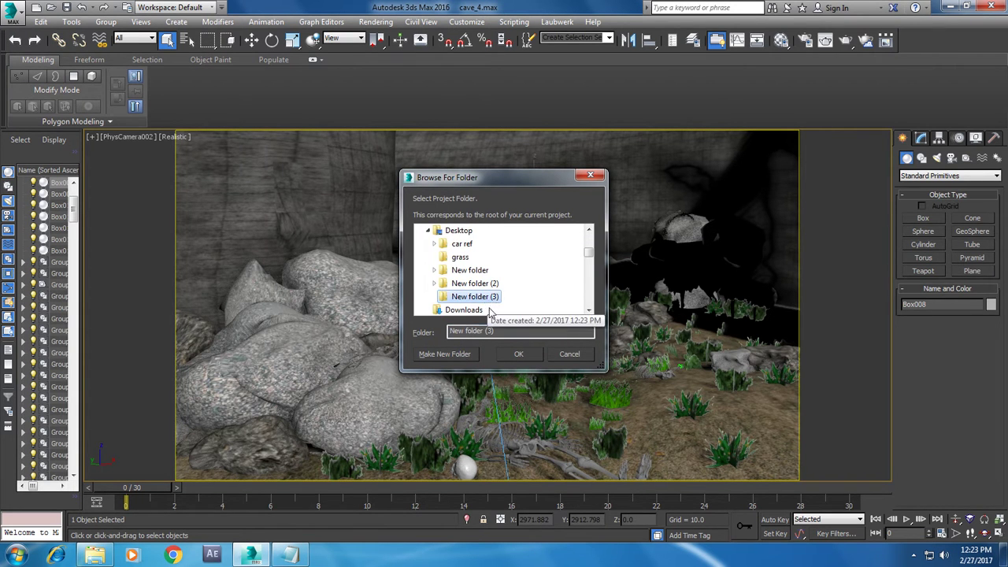
key("Tab")
type("Ca")
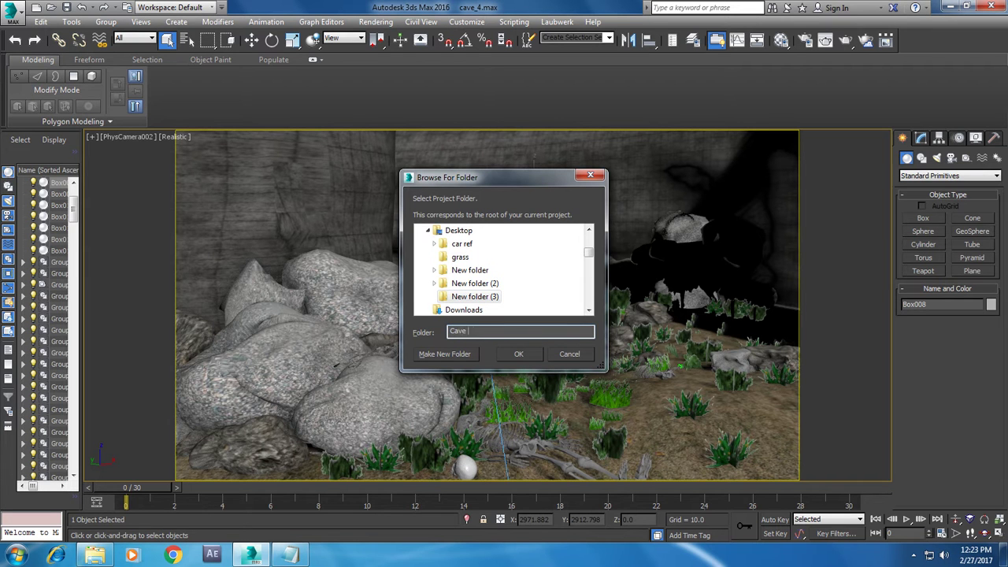
left_click(539, 355)
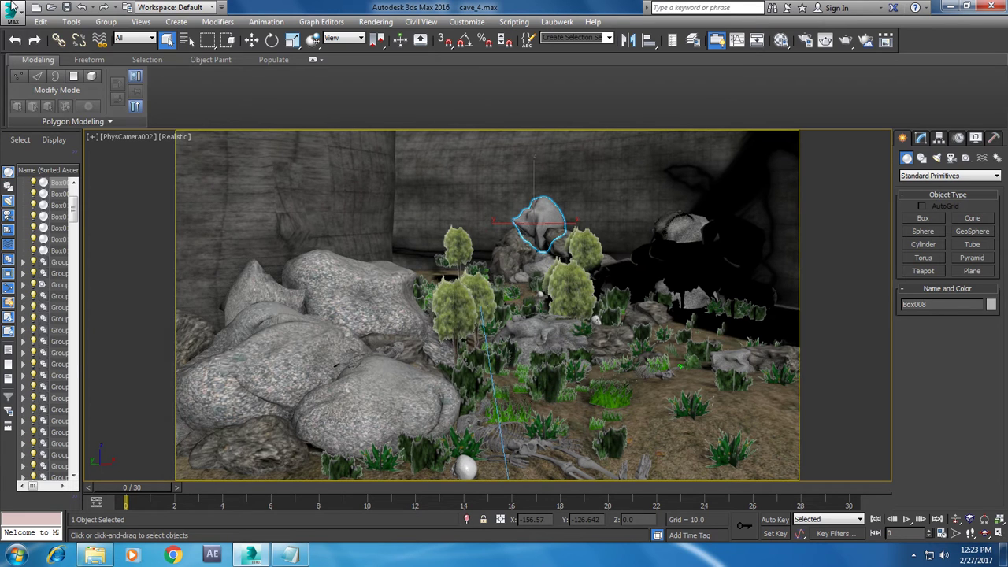
Check in Save As that saving now defaults to the project's scenes folder, then cancel.
left_click(11, 6)
left_click(59, 158)
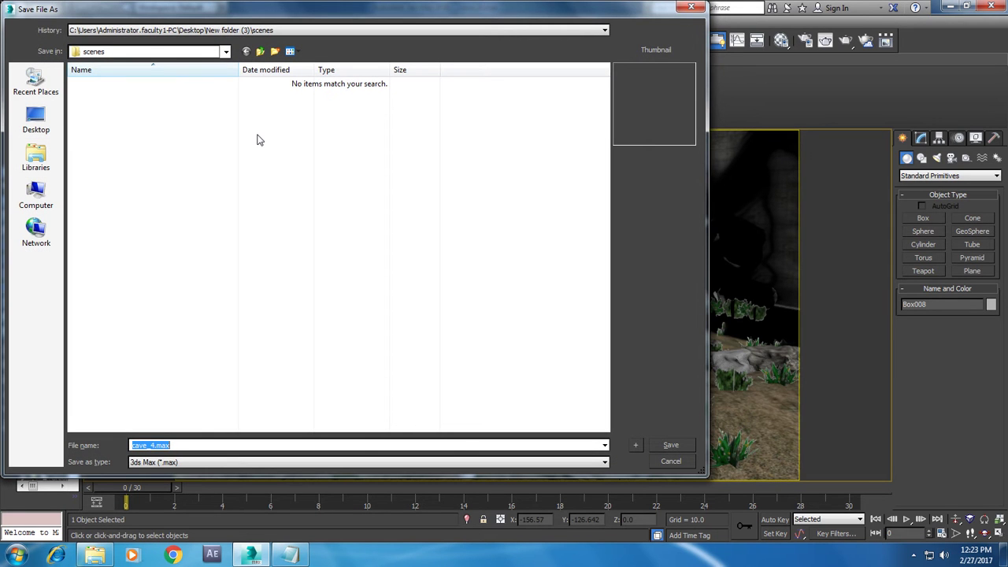
left_click(679, 463)
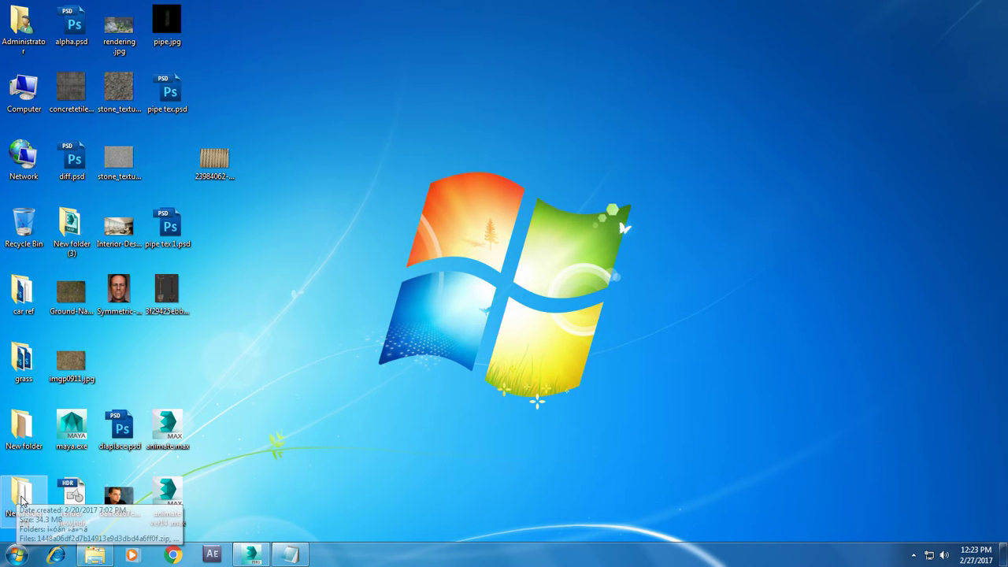
Inspect the contents of New folder (2) and New folder (3), then close both.
double_click(15, 493)
left_click(909, 94)
double_click(72, 226)
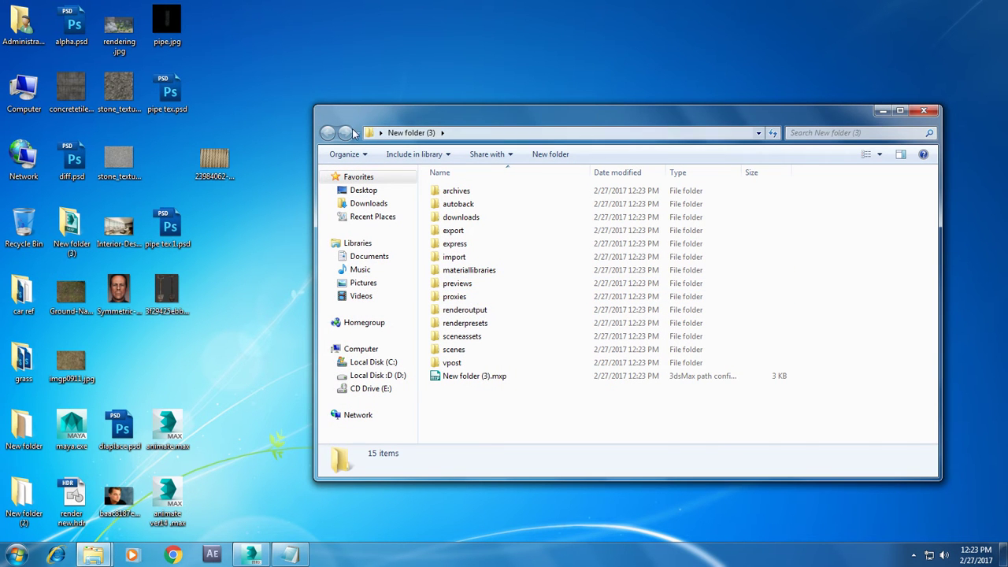
left_click(884, 113)
Rename New folder (3) to 'Cave work' and open its scenes subfolder.
left_click(80, 246)
type("Cave wq")
key("BackSpace")
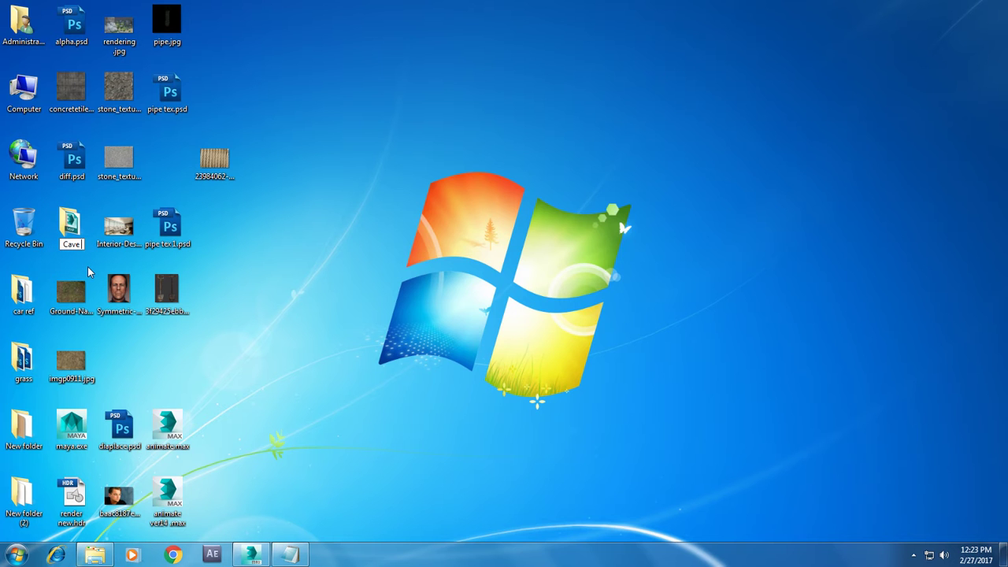
type("ork")
key("Return")
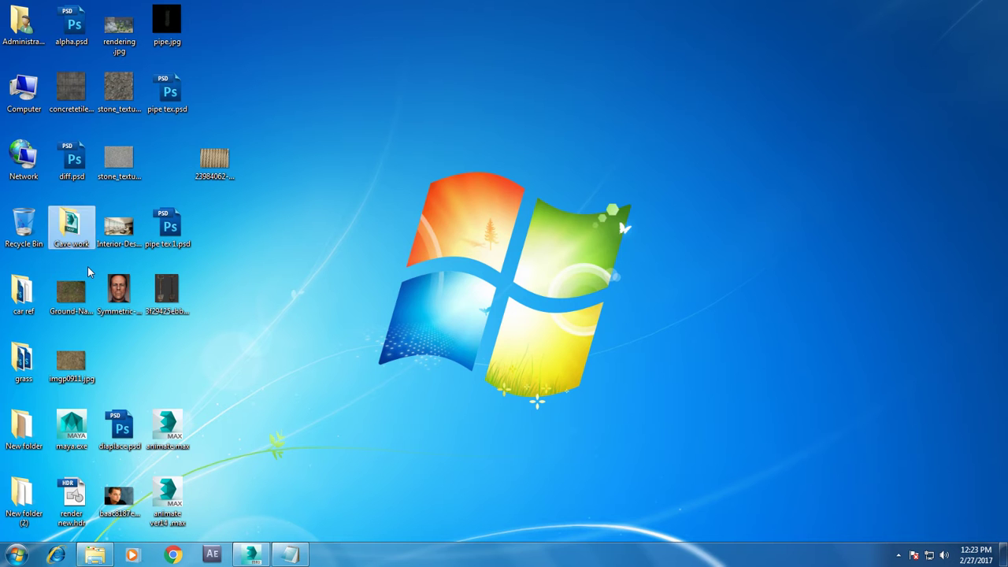
double_click(69, 224)
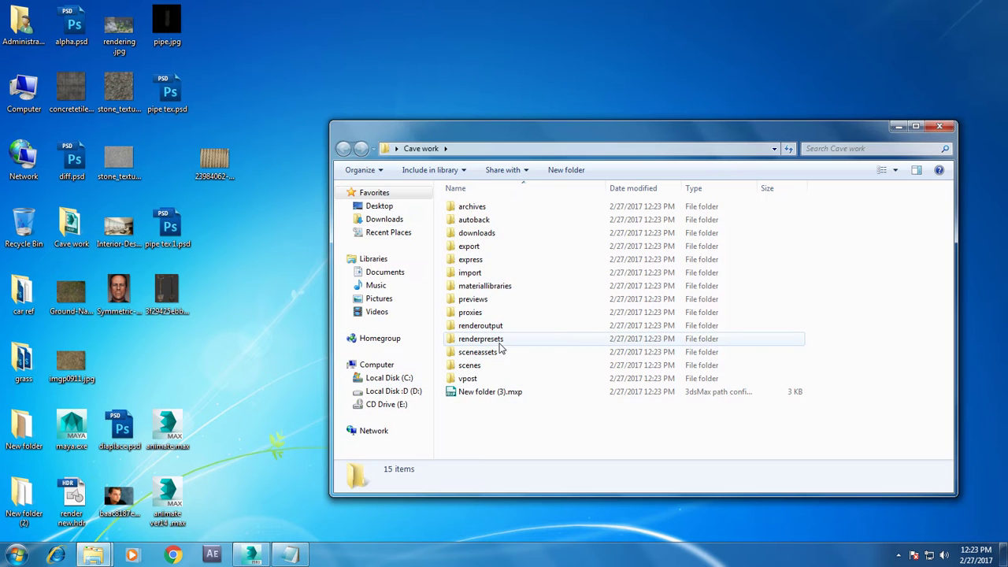
double_click(464, 366)
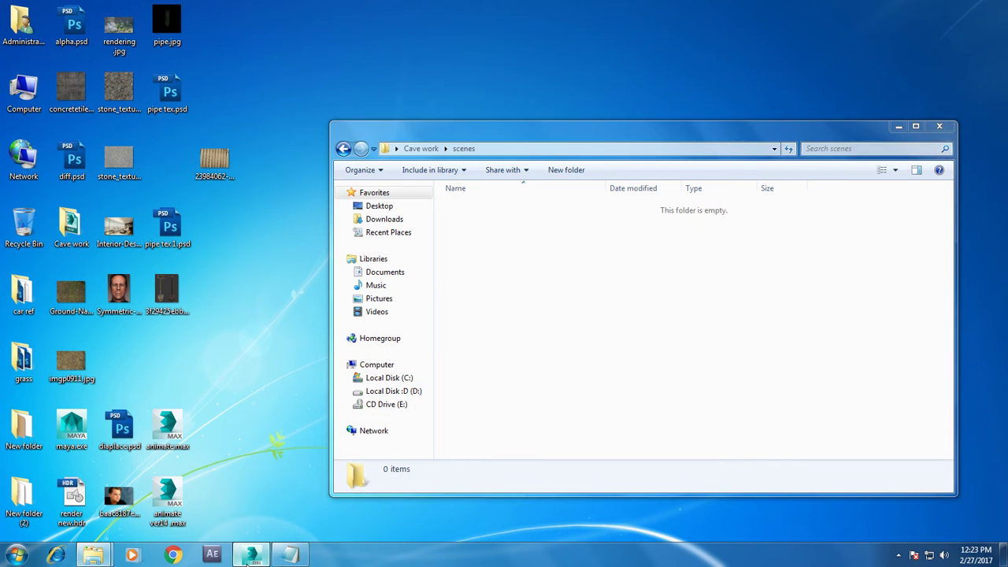
Save the scene as cave_4.max in Desktop > Cave work > scenes.
left_click(251, 556)
left_click(10, 9)
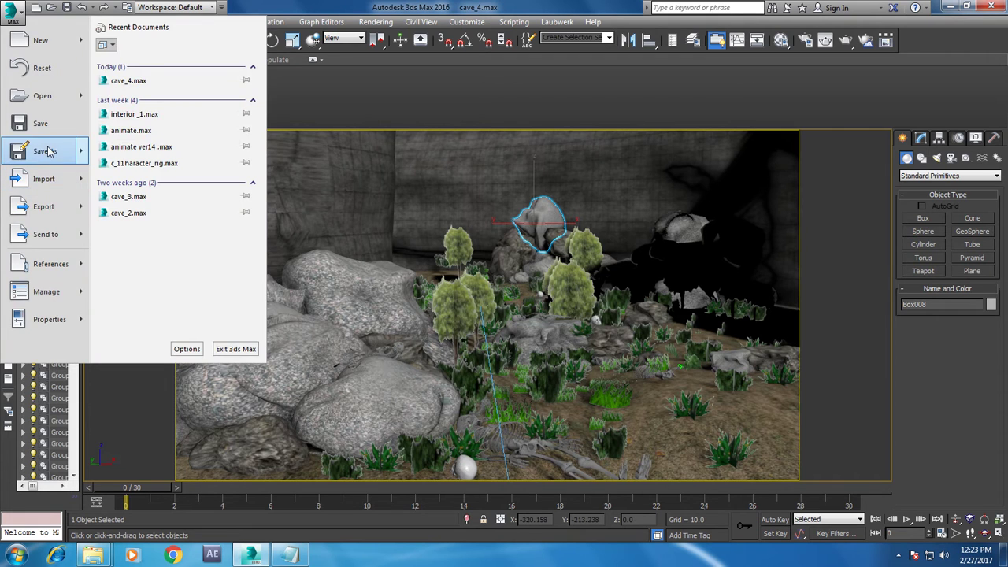
left_click(49, 152)
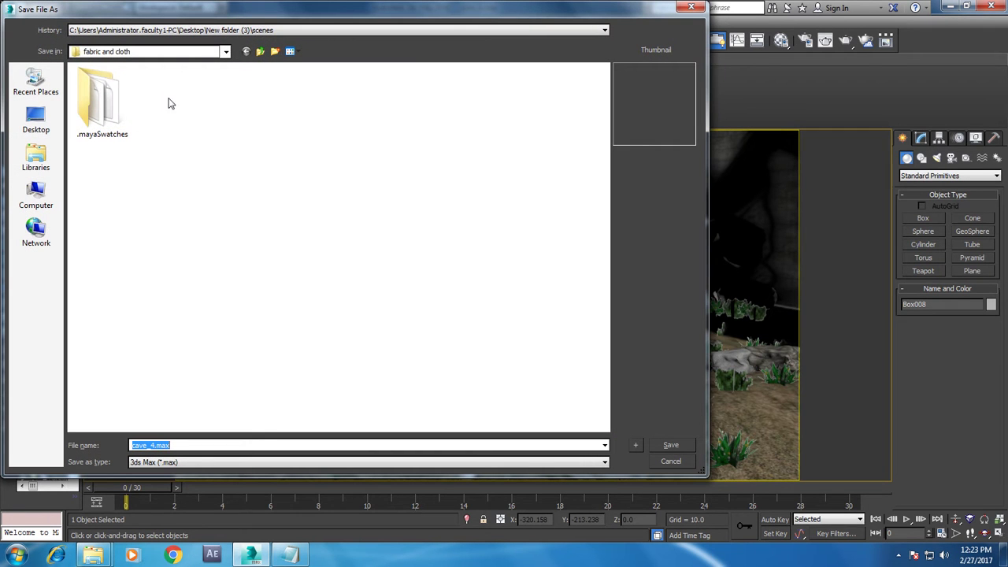
left_click(43, 123)
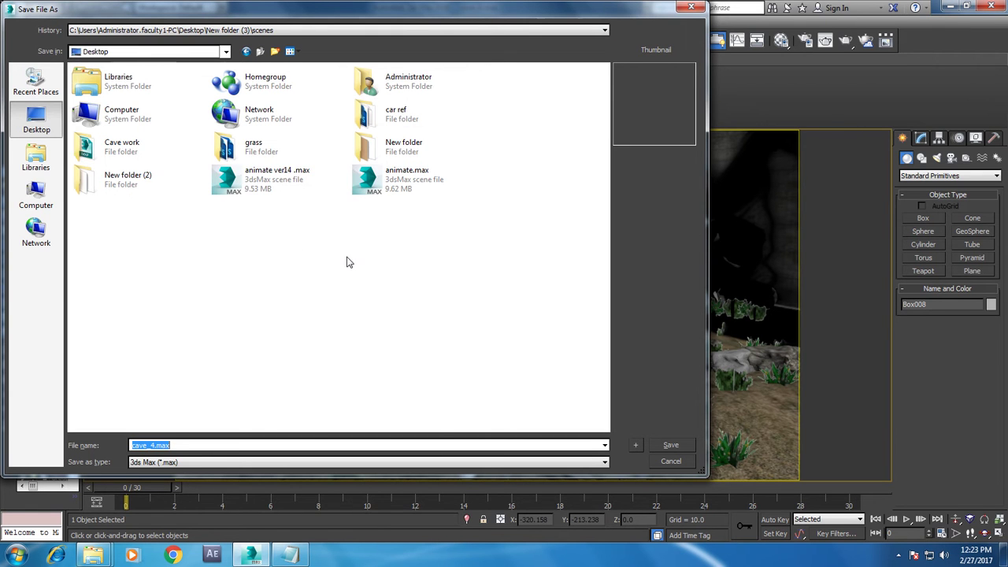
double_click(122, 148)
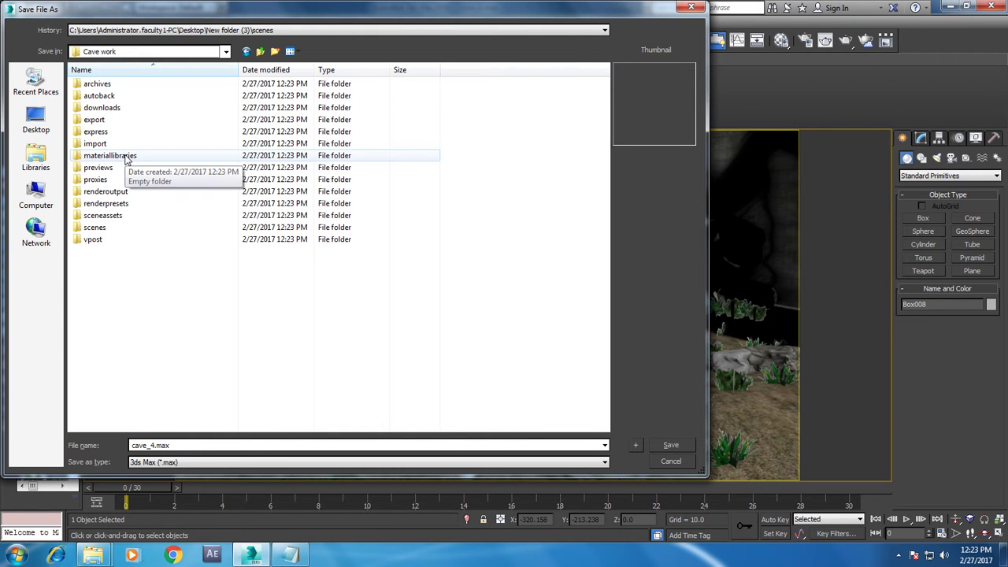
double_click(107, 227)
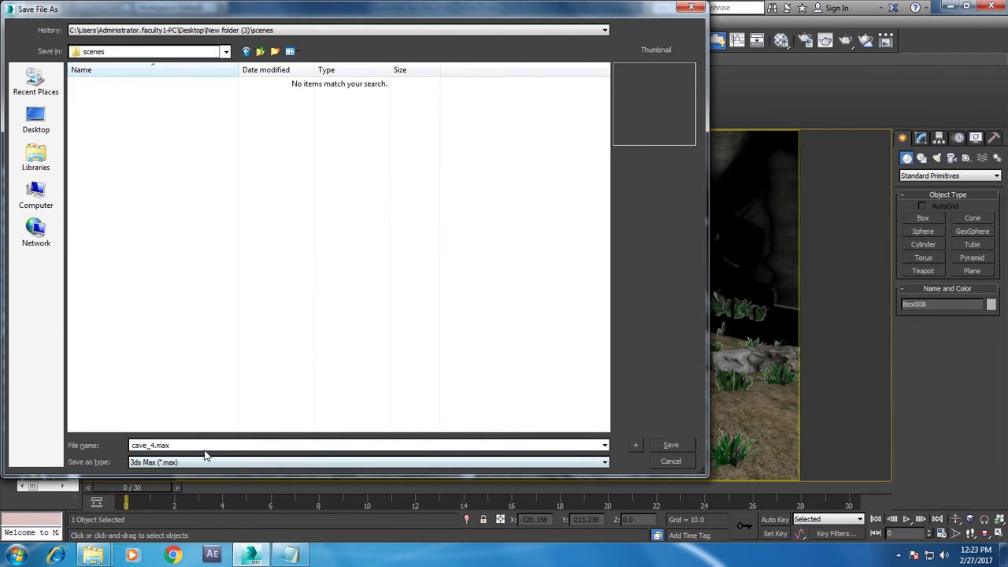
left_click(658, 446)
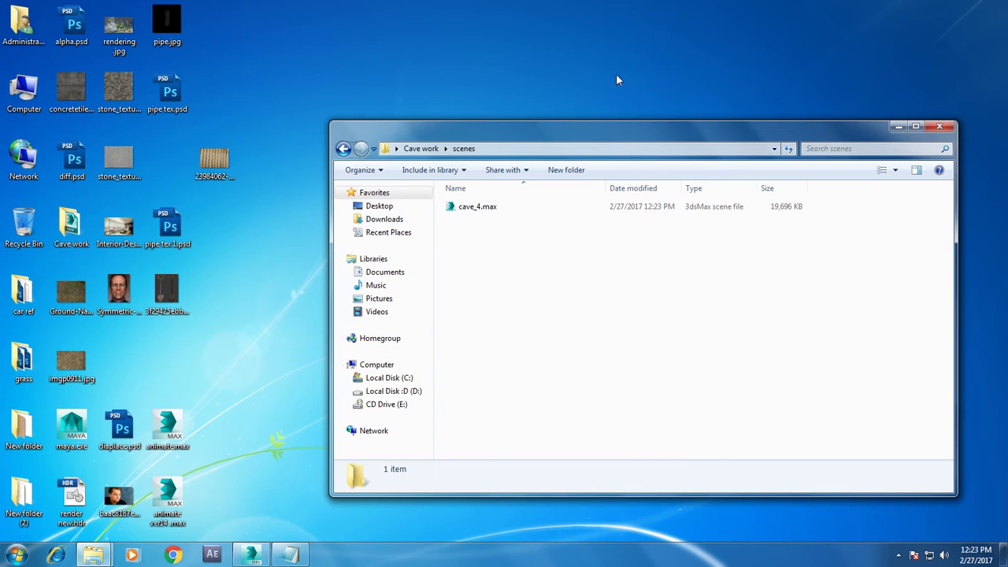
Copy concretetile.png and the two stone texture images into the materiallibraries folder.
left_click(343, 149)
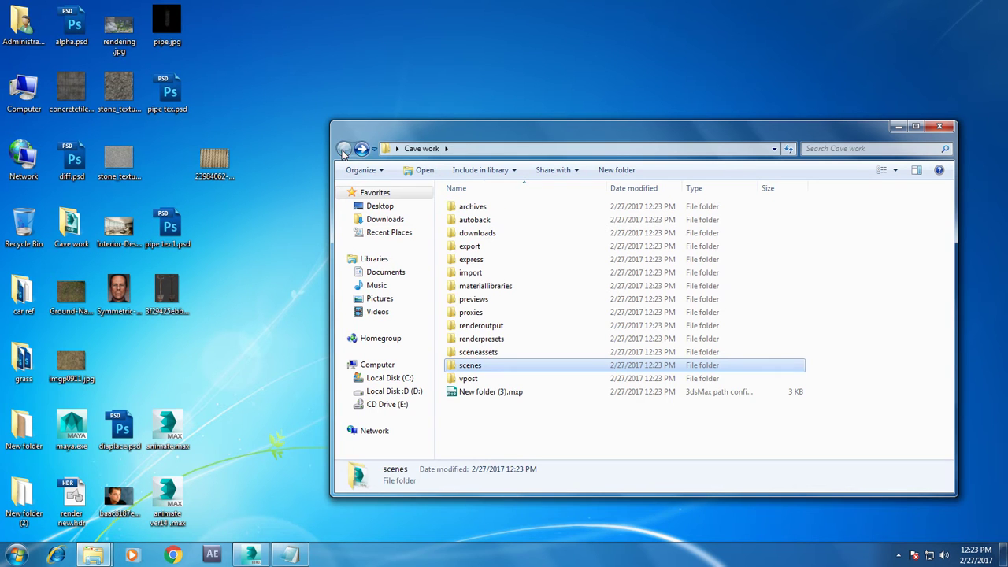
left_click_drag(86, 126, 115, 92)
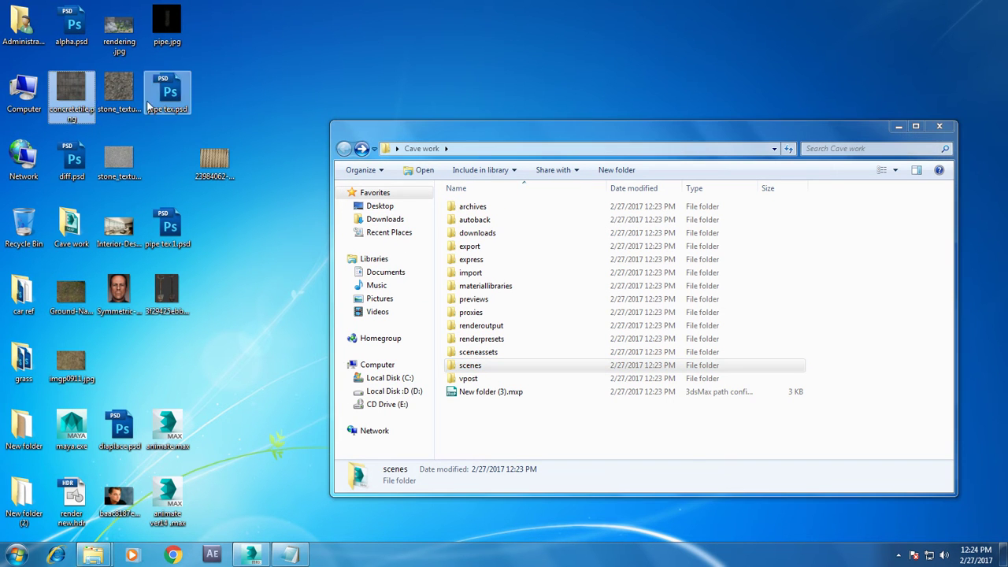
left_click(119, 163, "ctrl")
right_click(119, 163)
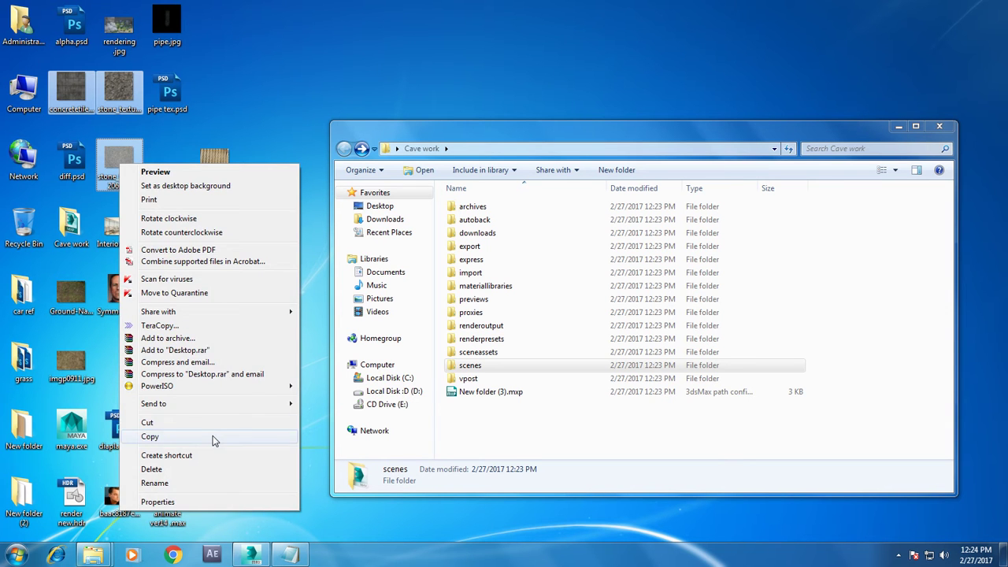
left_click(213, 435)
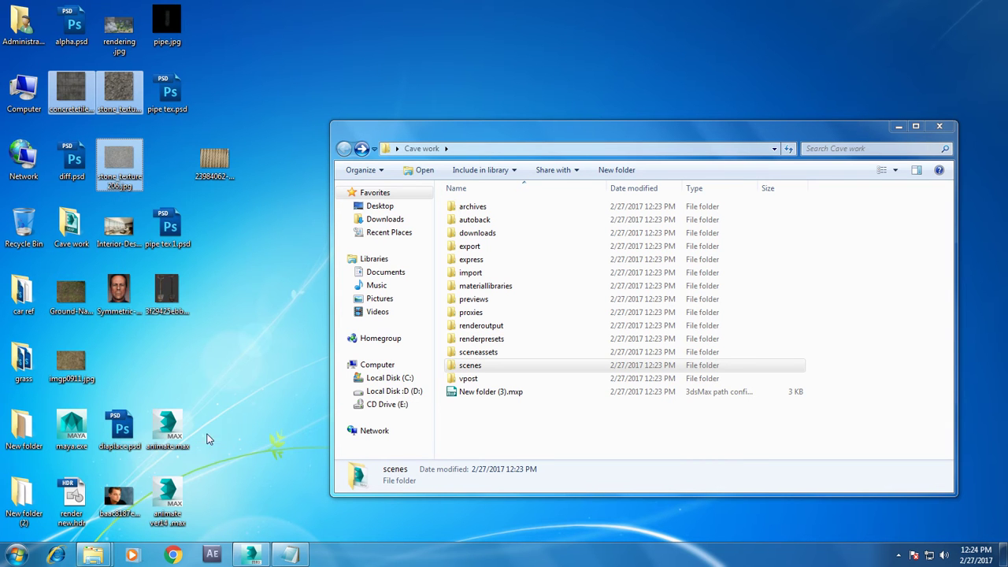
double_click(493, 288)
right_click(506, 276)
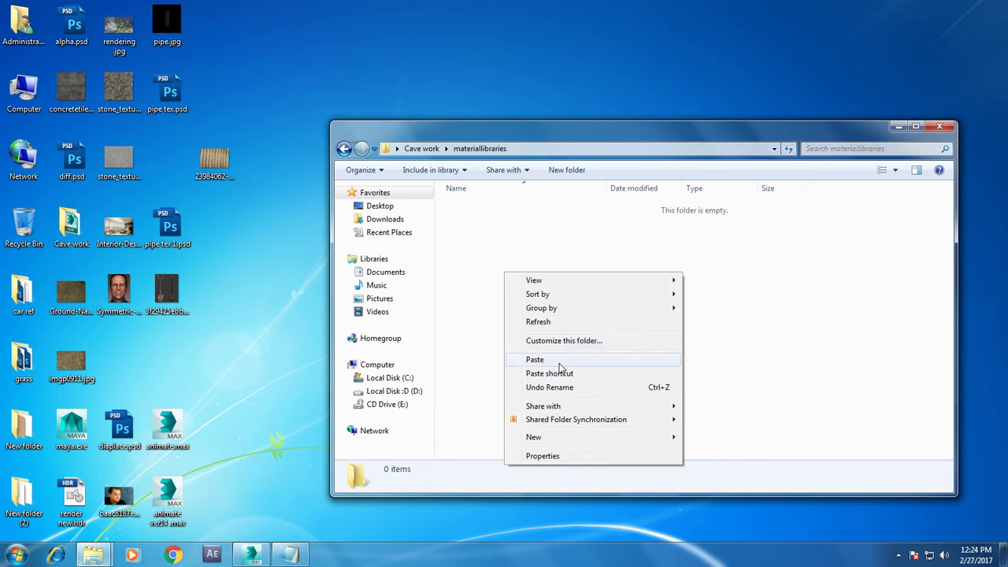
left_click(523, 357)
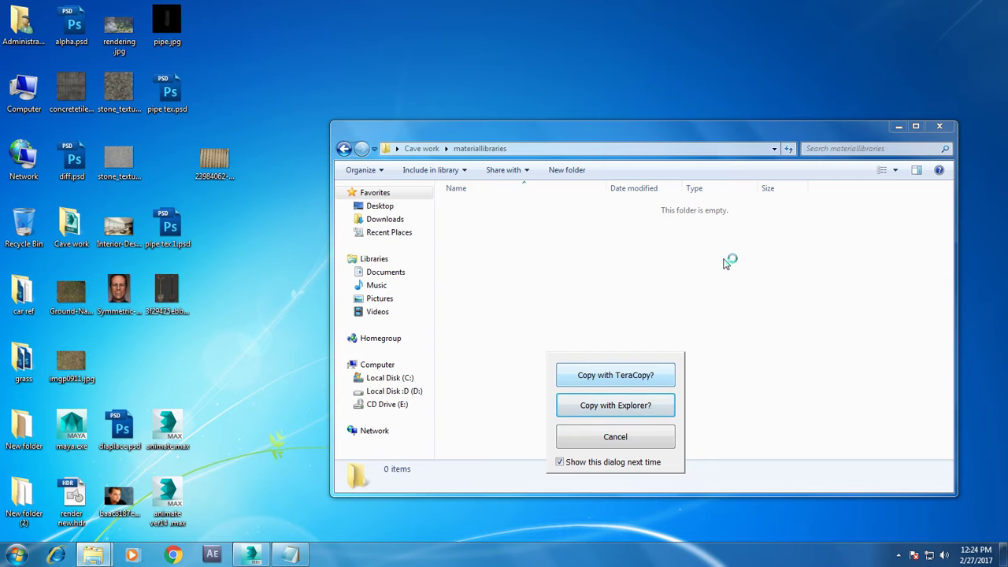
left_click(394, 57)
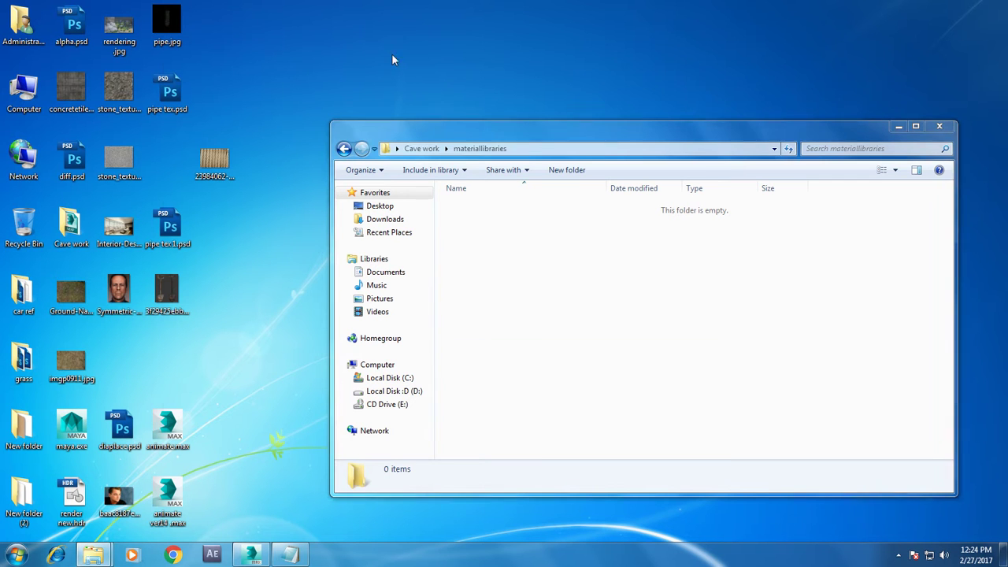
right_click(563, 276)
left_click(516, 346)
Select all 16 PSD textures in the grass folder.
double_click(22, 361)
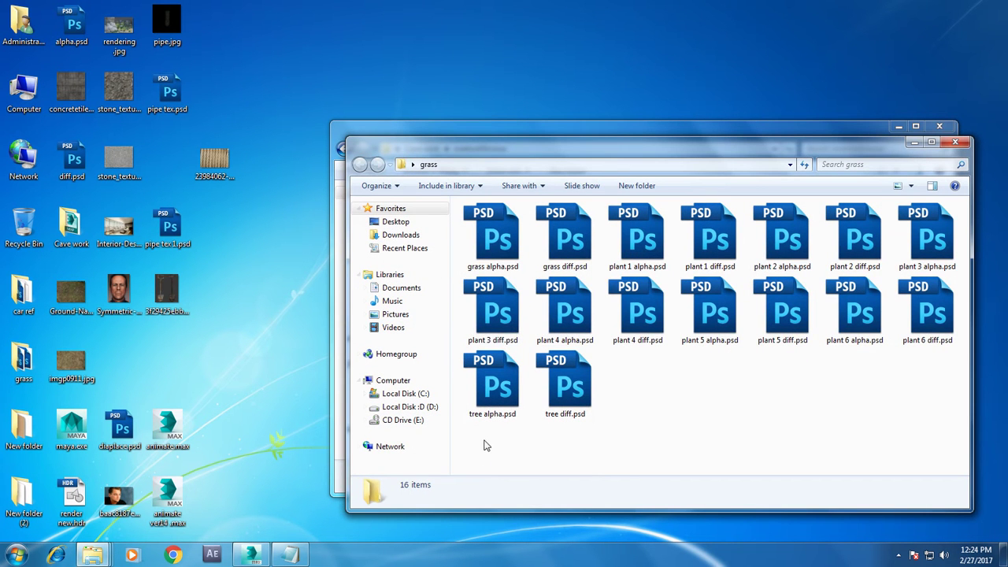
left_click_drag(486, 445, 955, 234)
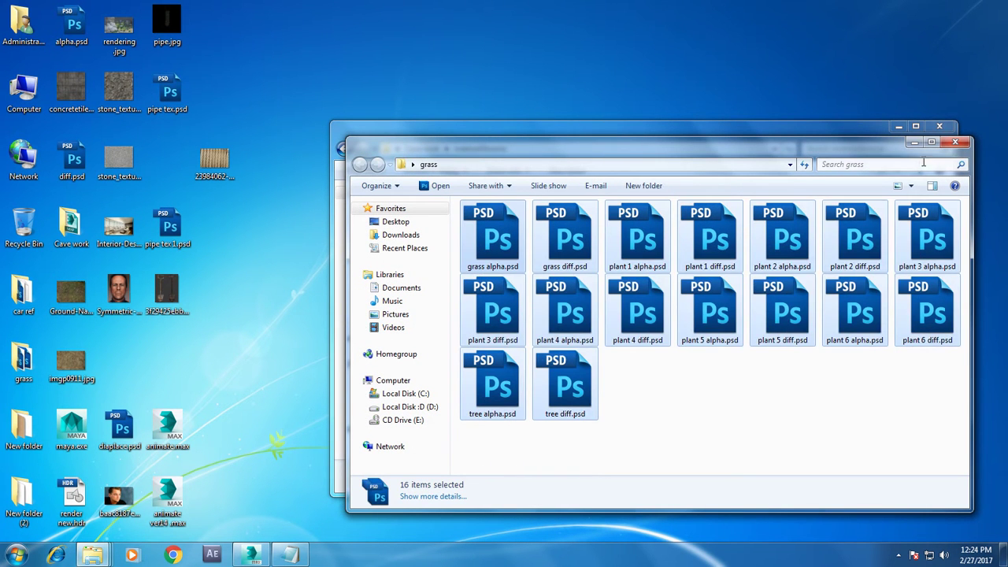
left_click(955, 142)
Put the 16 grass PSD textures into materiallibraries.
left_click(754, 362)
left_click(881, 343)
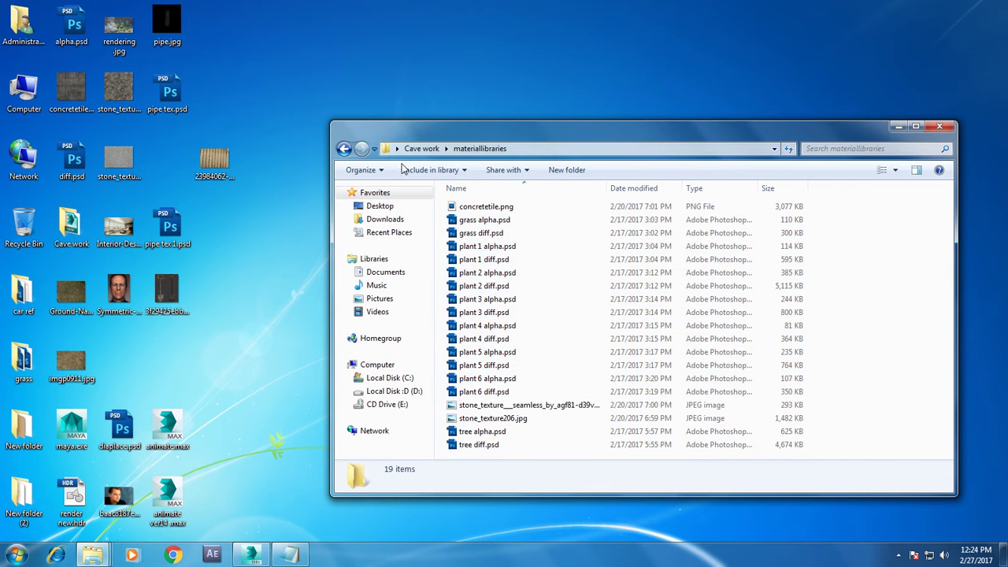
left_click(343, 149)
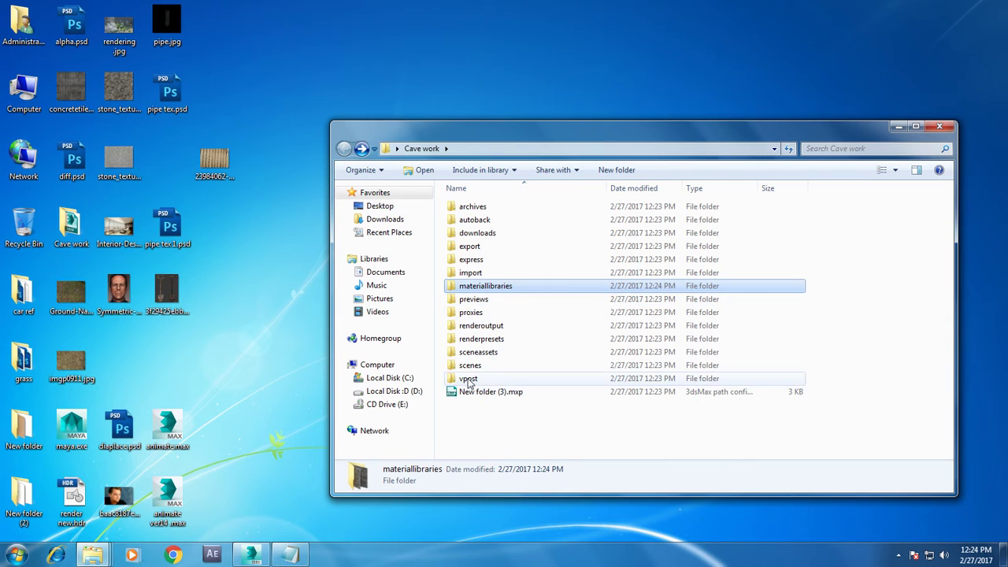
Copy rendering .jpg from the desktop into the renderoutput folder.
left_click(489, 327)
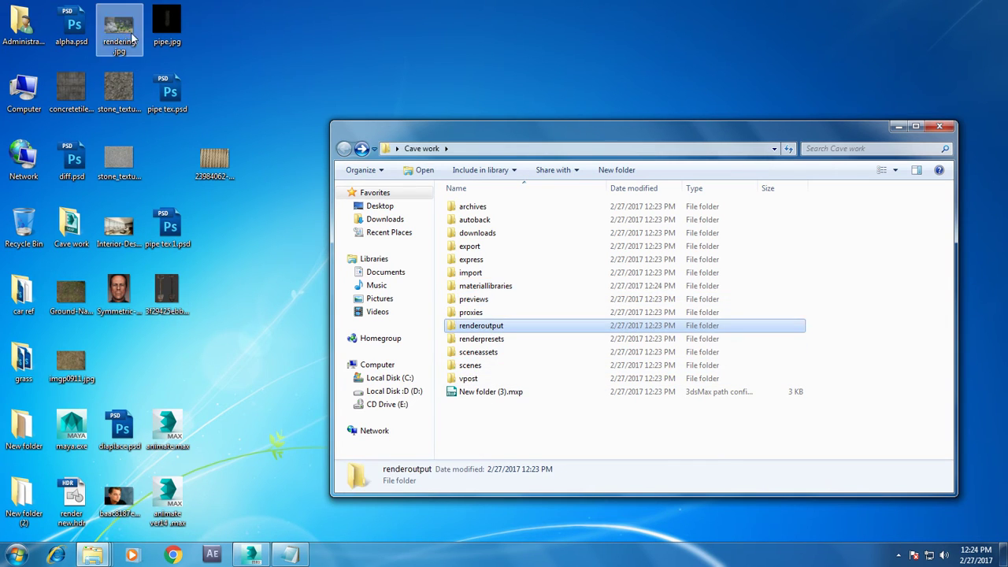
double_click(119, 27)
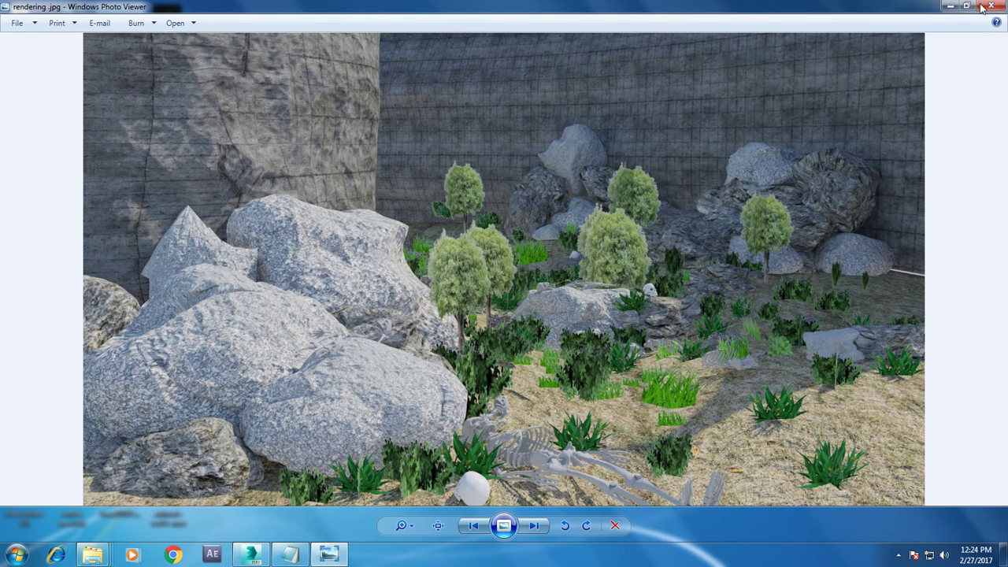
key("Escape")
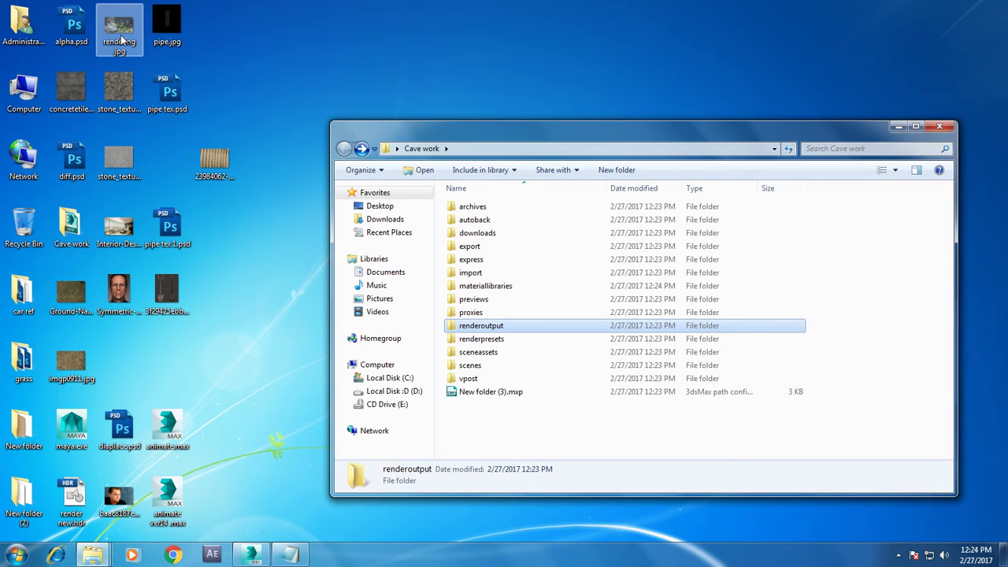
right_click(120, 37)
left_click(208, 354)
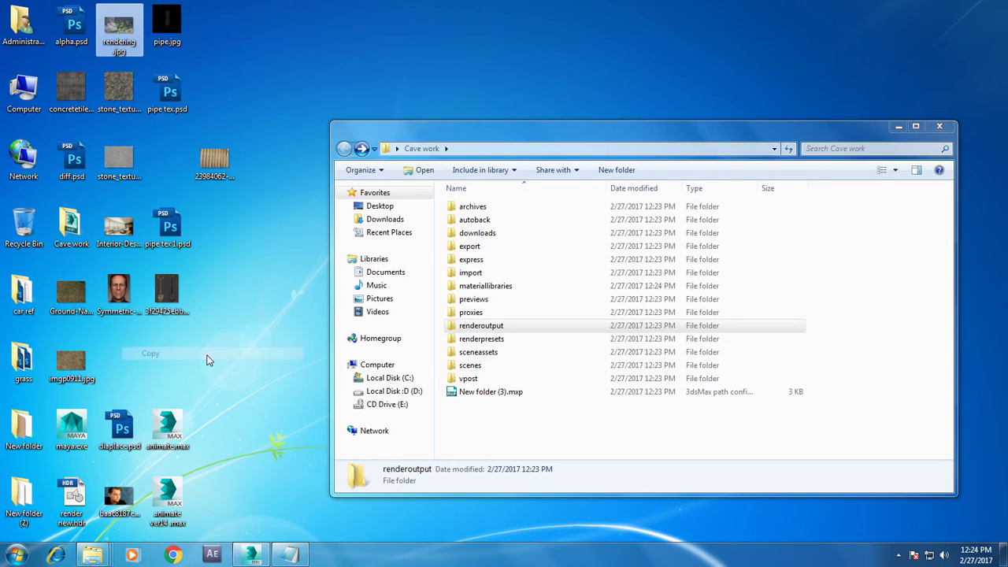
double_click(482, 326)
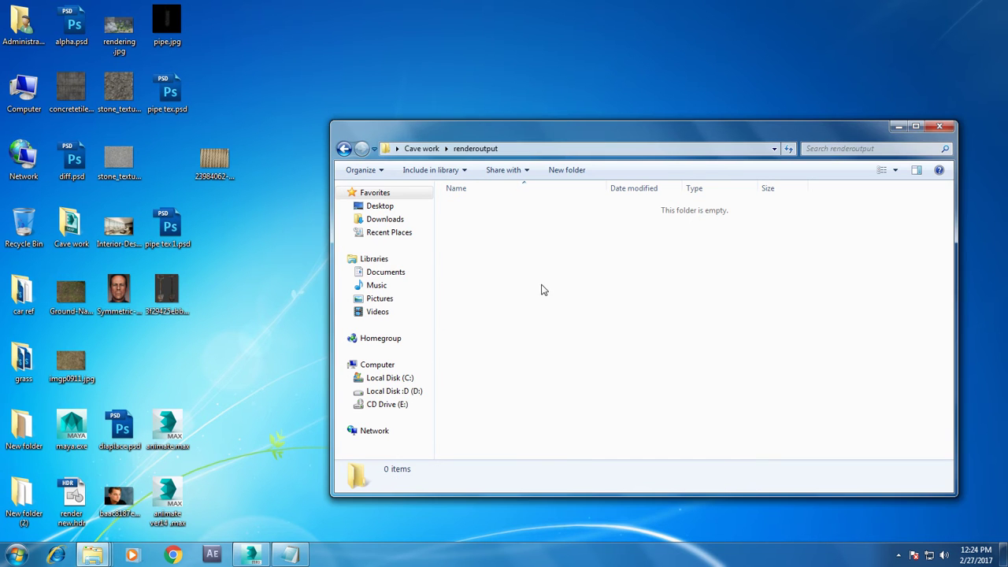
right_click(542, 285)
left_click(595, 373)
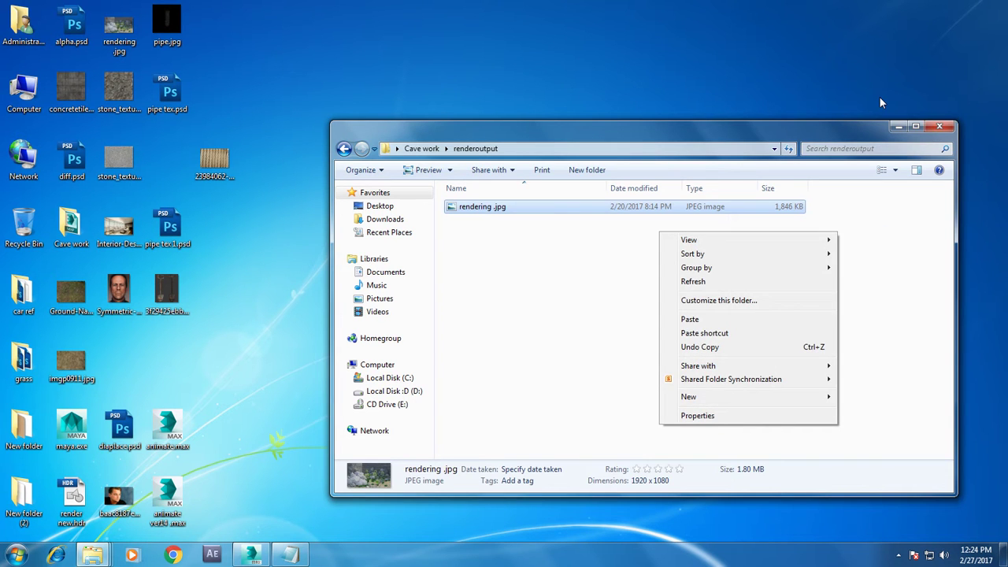
left_click(572, 294)
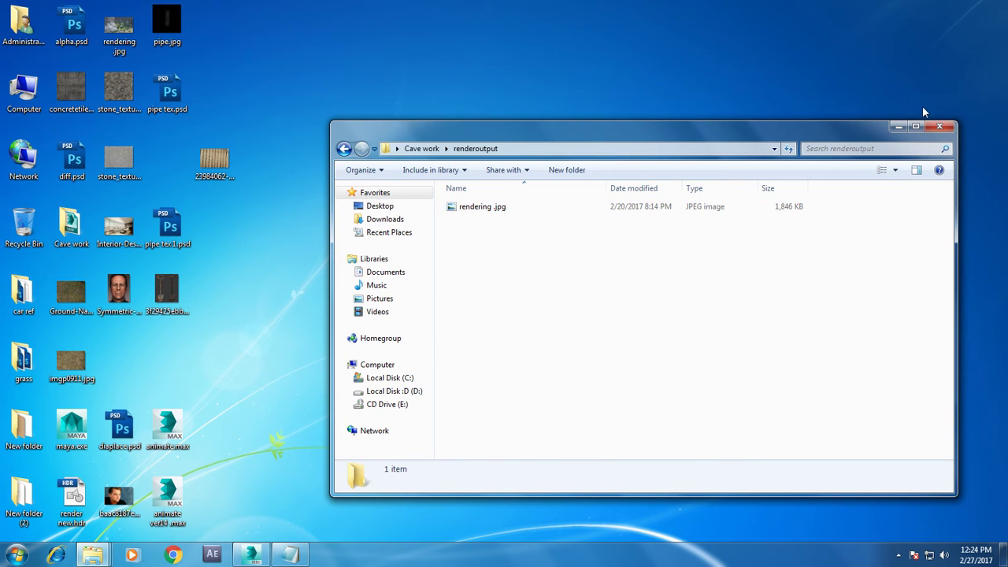
Copy imgp0911.jpg and the ground texture into materiallibraries, then close the Explorer windows.
left_click(939, 126)
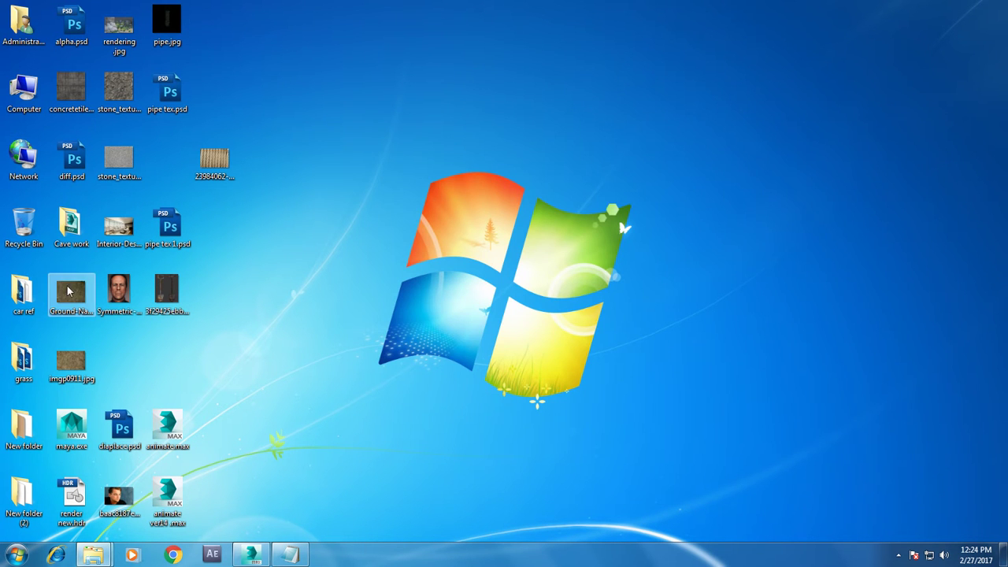
right_click(71, 371)
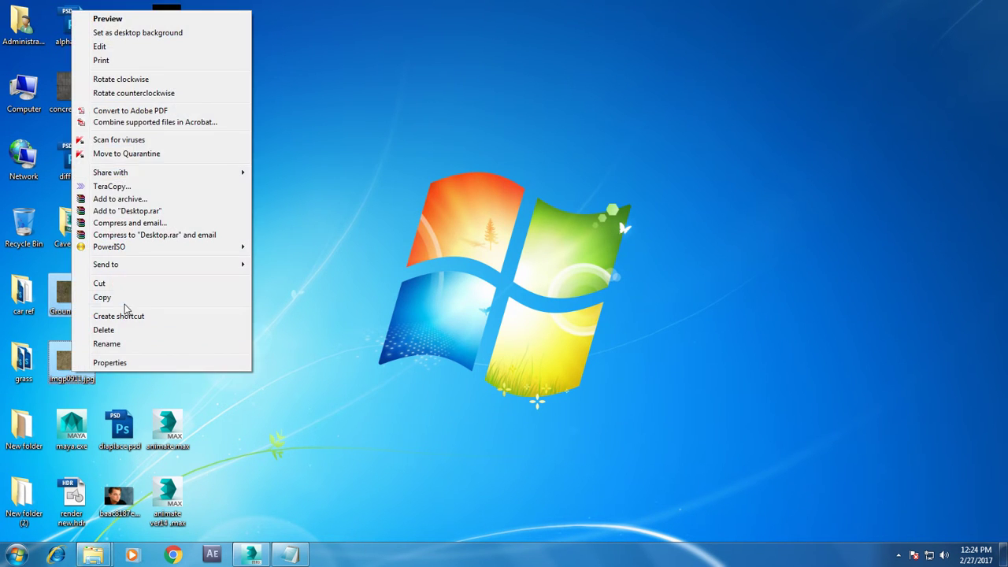
left_click(110, 298)
mouse_move(93, 555)
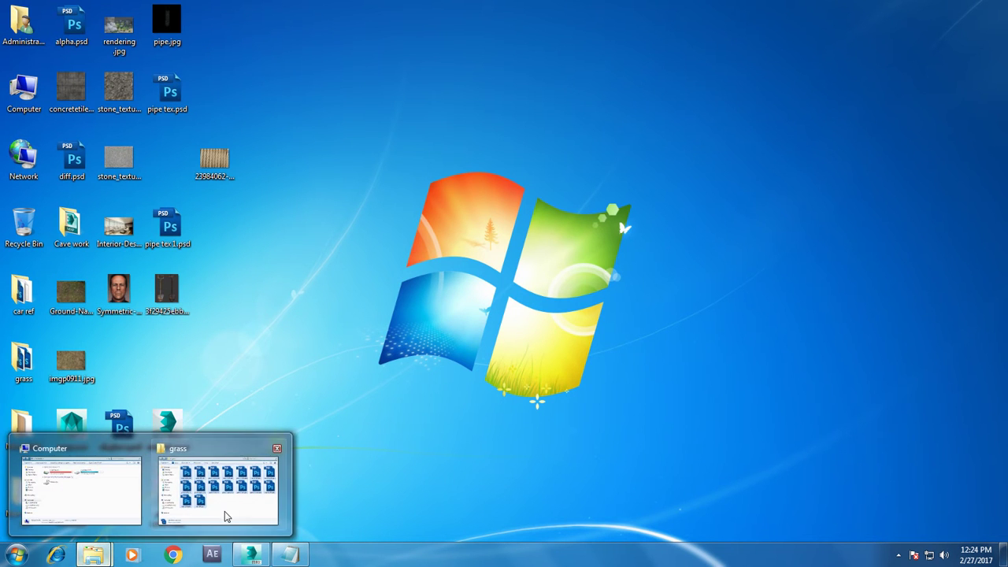
left_click(226, 516)
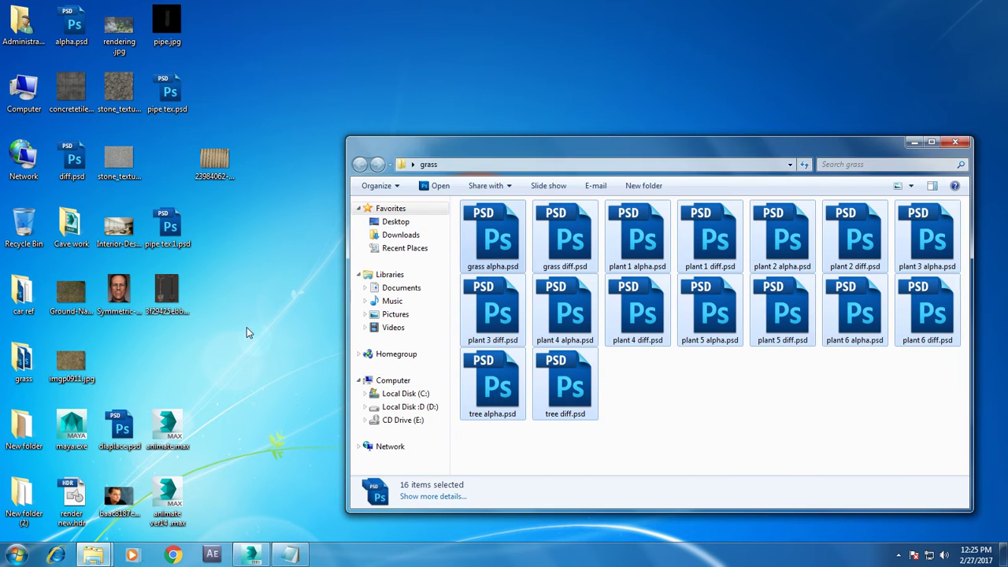
double_click(71, 228)
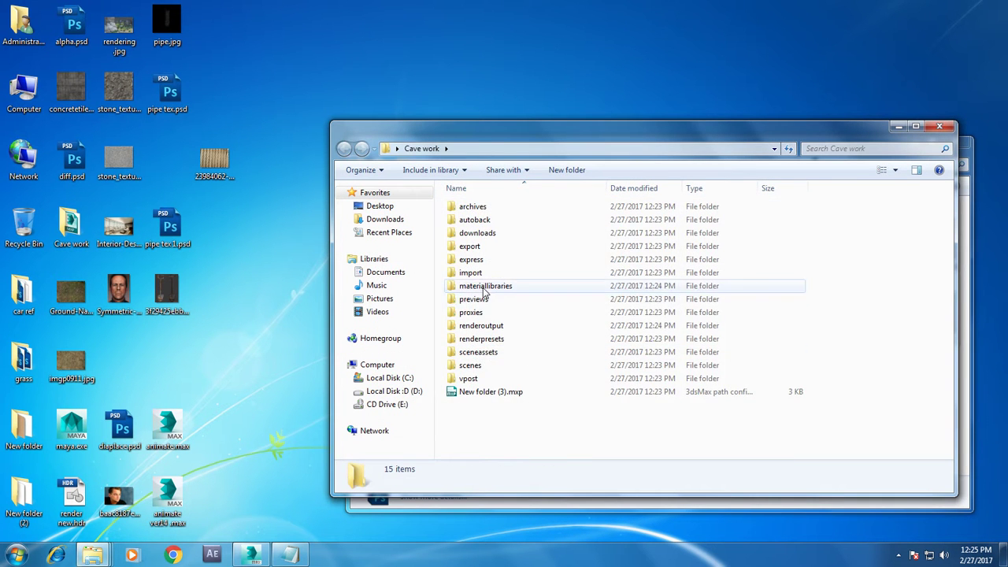
double_click(484, 287)
right_click(762, 441)
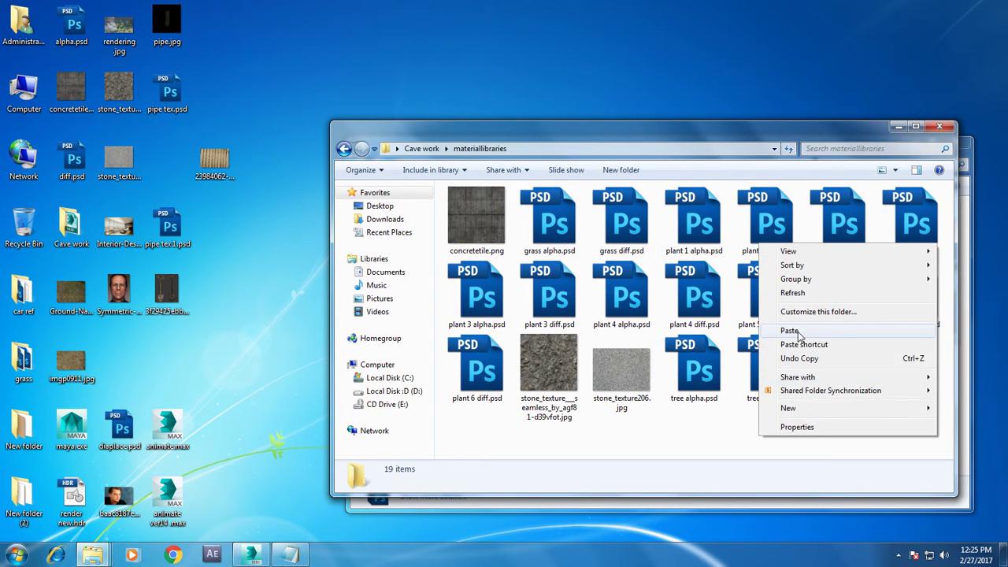
left_click(791, 331)
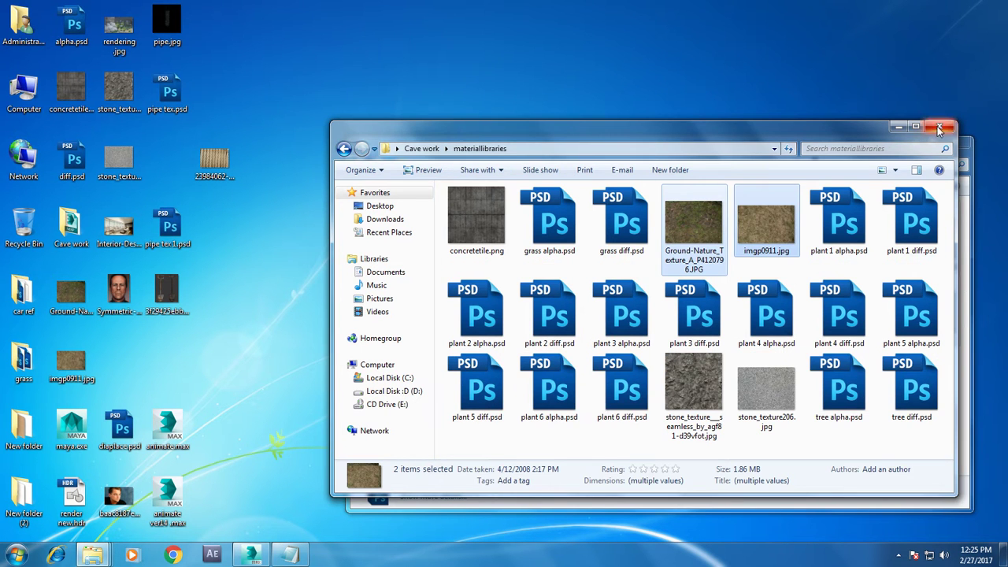
left_click(939, 126)
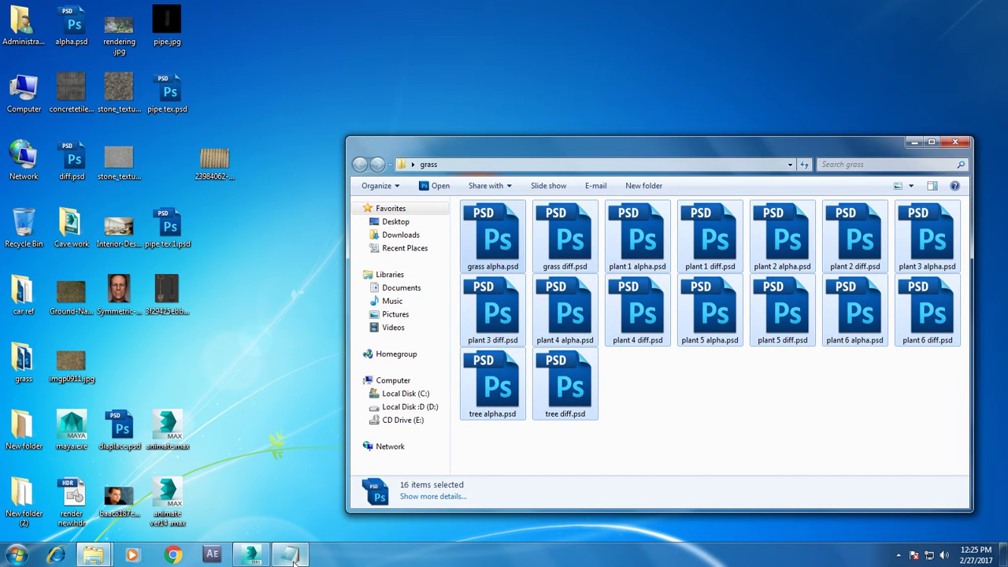
left_click(956, 145)
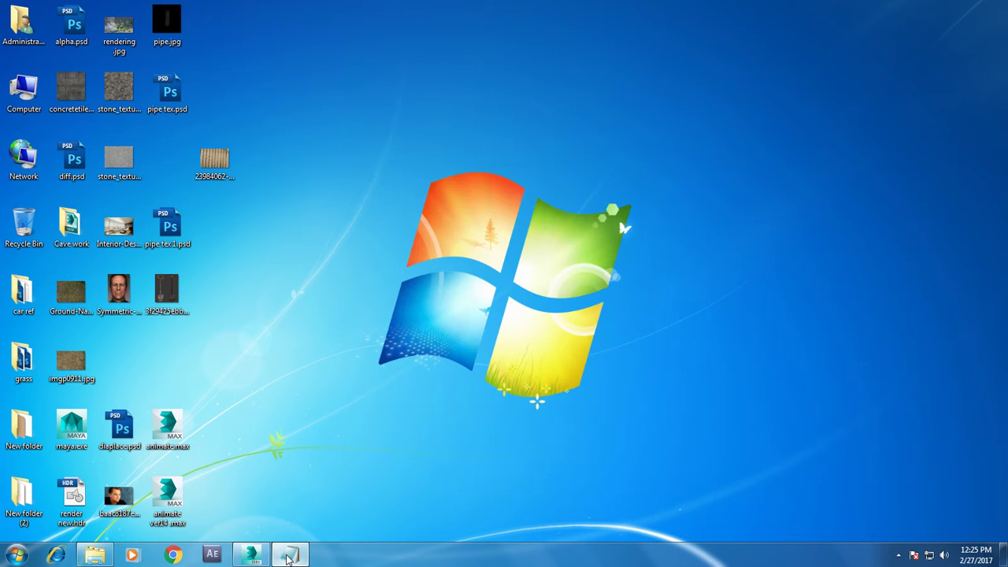
Add a two-line note that carrying the whole cave work folder keeps textures from getting misplaced.
left_click(290, 554)
type("As u")
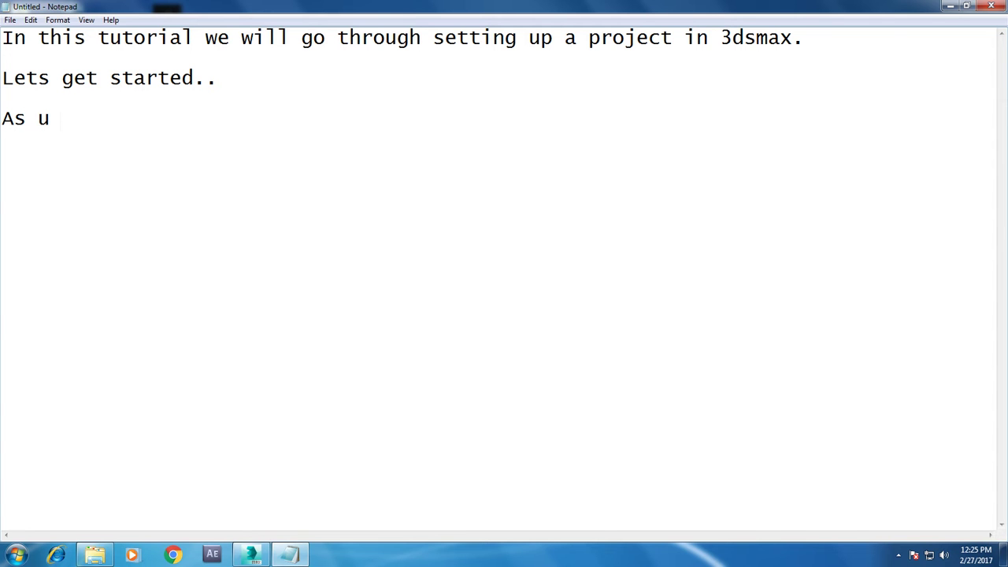
type("can ")
type("carry the w")
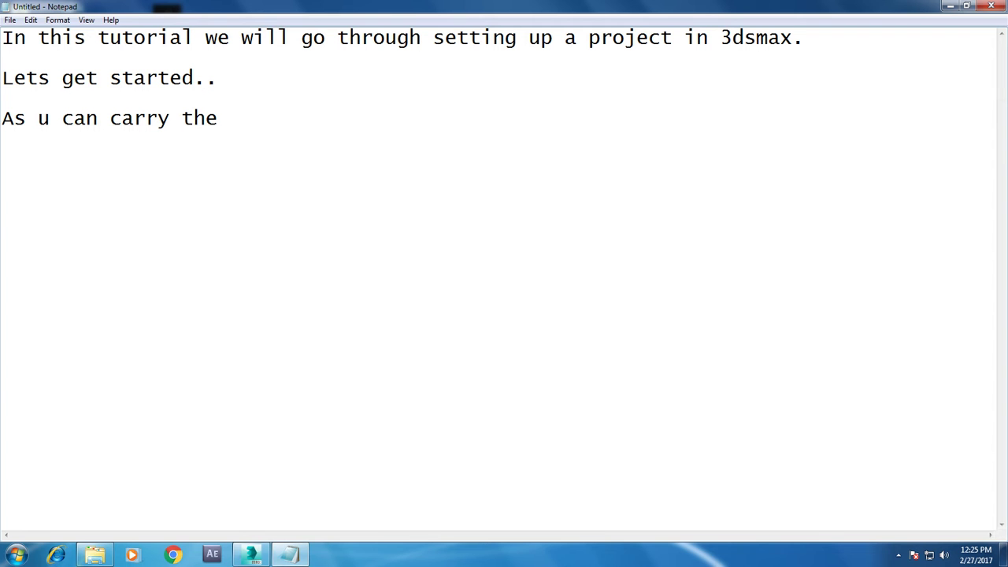
type("hole folder of c")
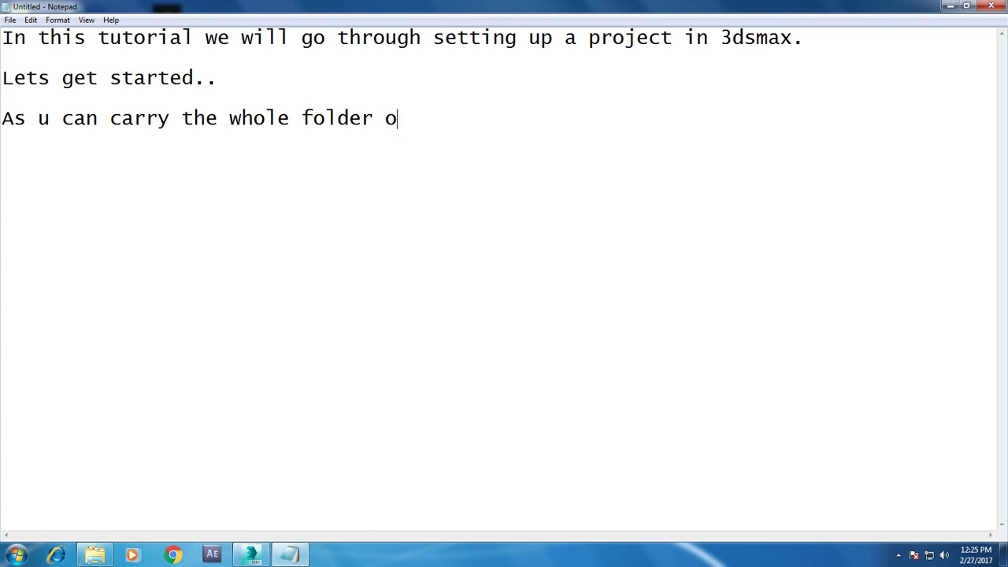
type("ave work")
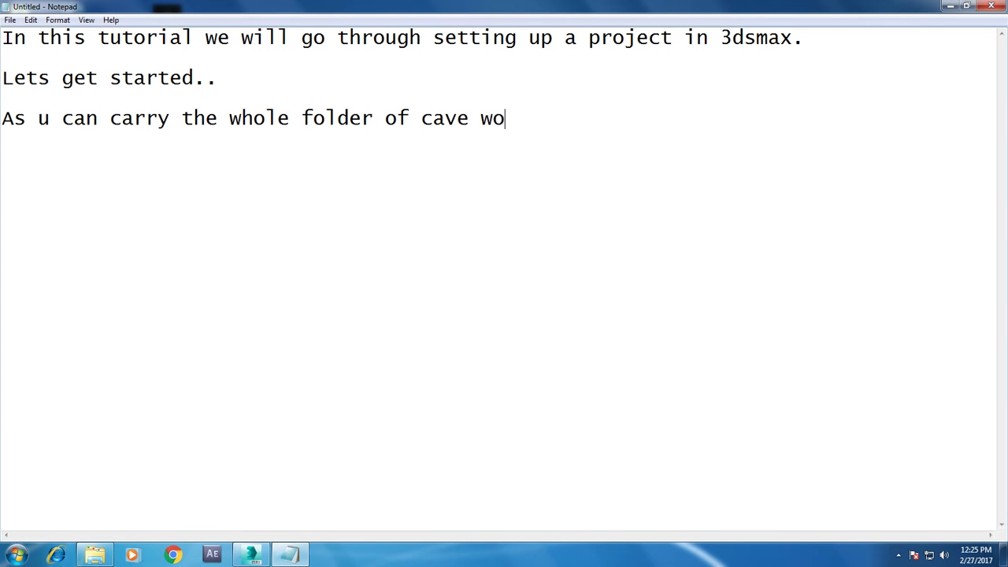
type(" with")
type(" u,")
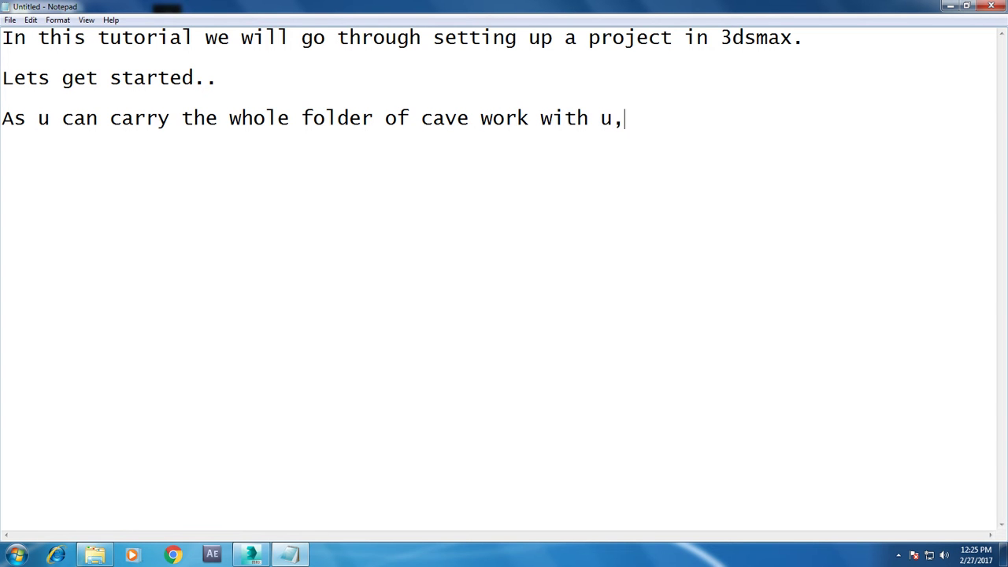
key("Return")
type("as with it all the textur")
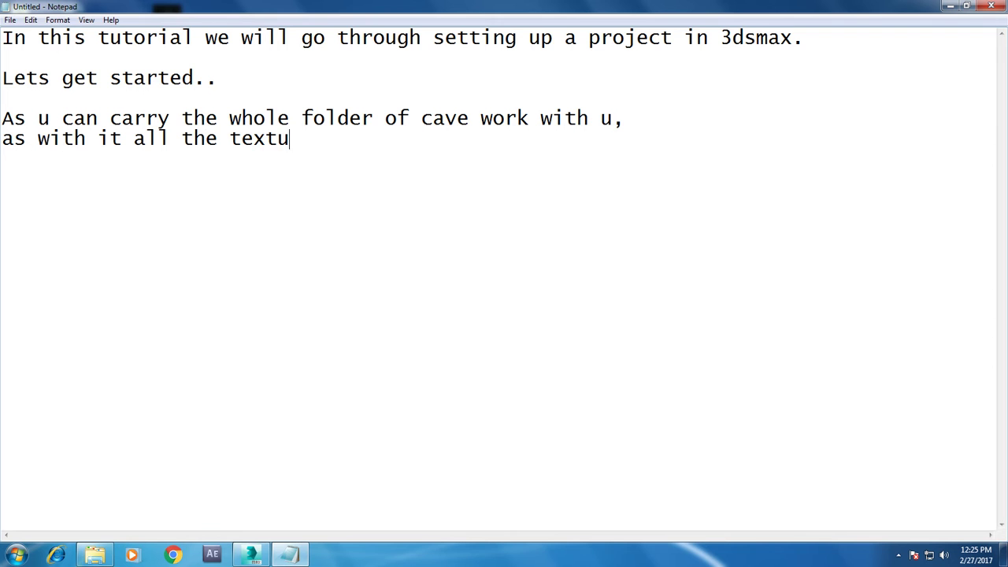
type("es. ")
type("so ur textures wont get misplaced.")
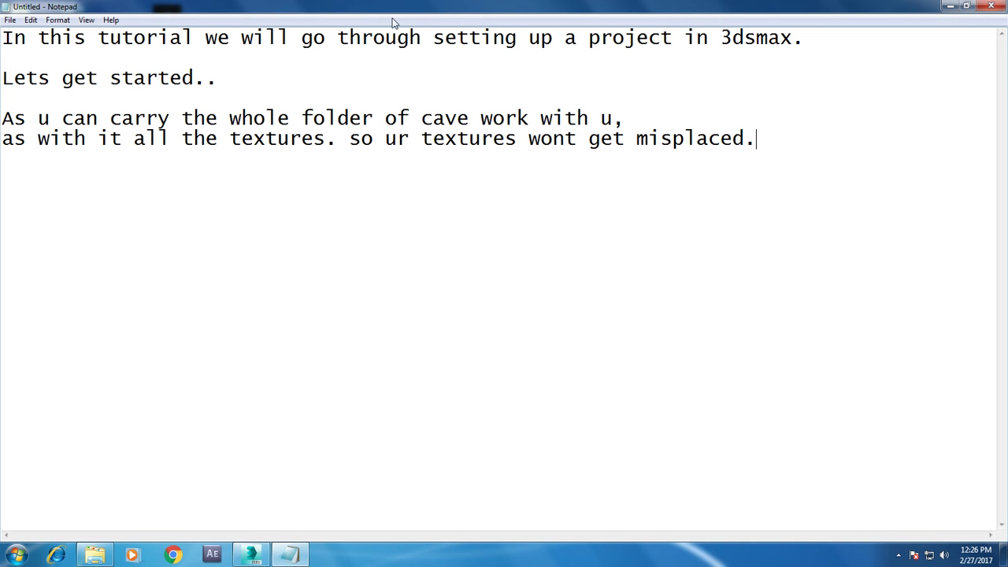
left_click(950, 5)
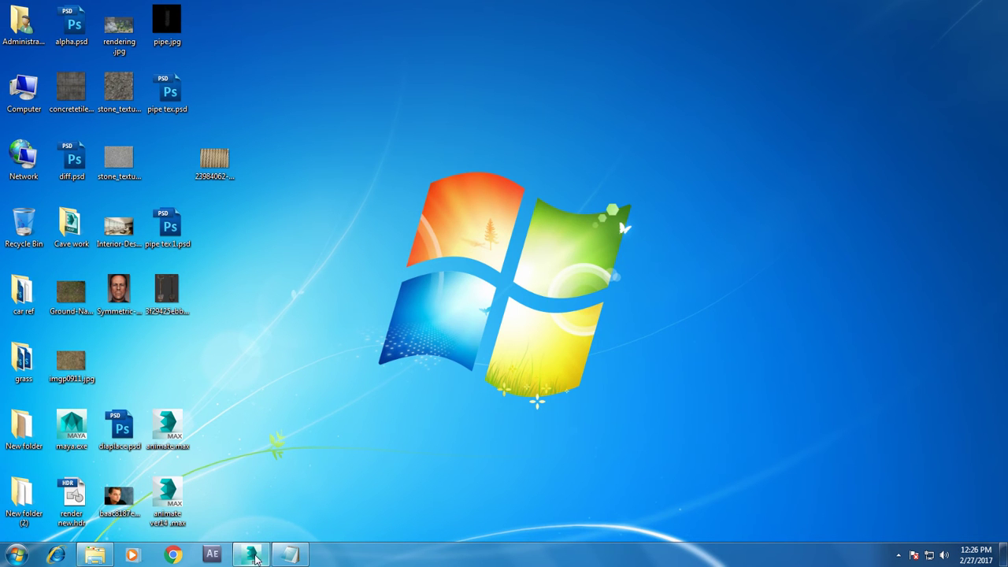
Review the Cave work scenes and materiallibraries contents, then bring Notepad back.
double_click(82, 230)
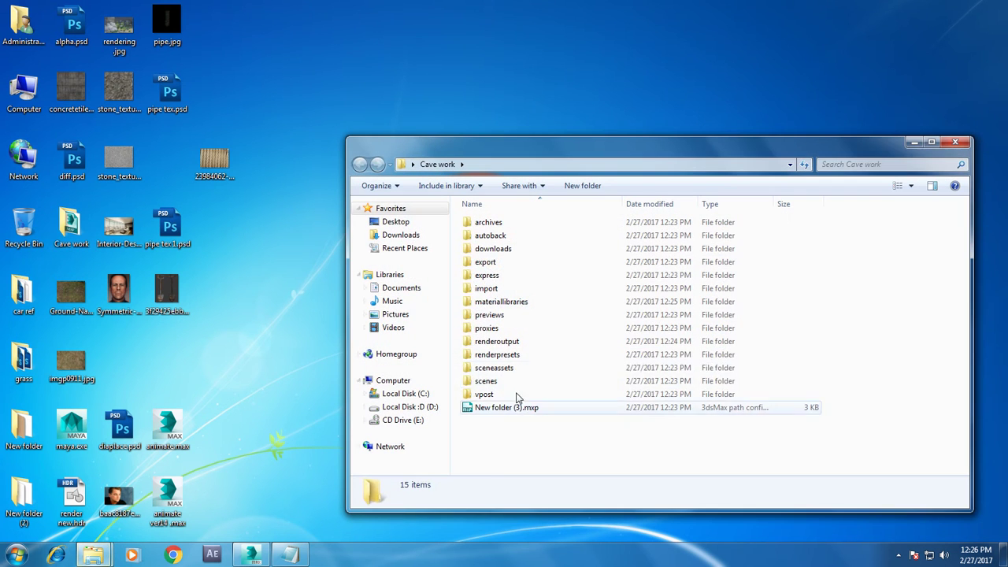
double_click(515, 381)
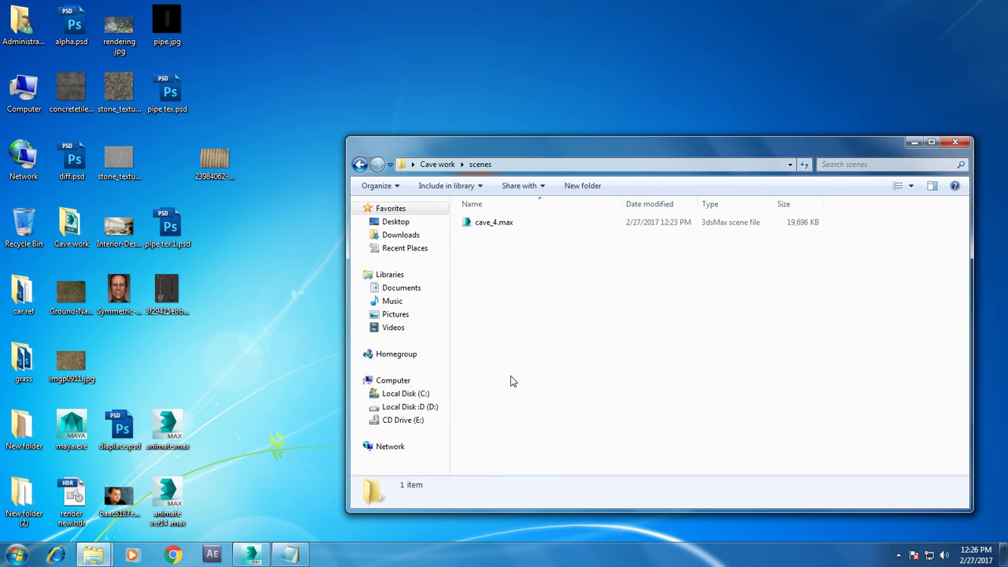
left_click(360, 165)
double_click(513, 302)
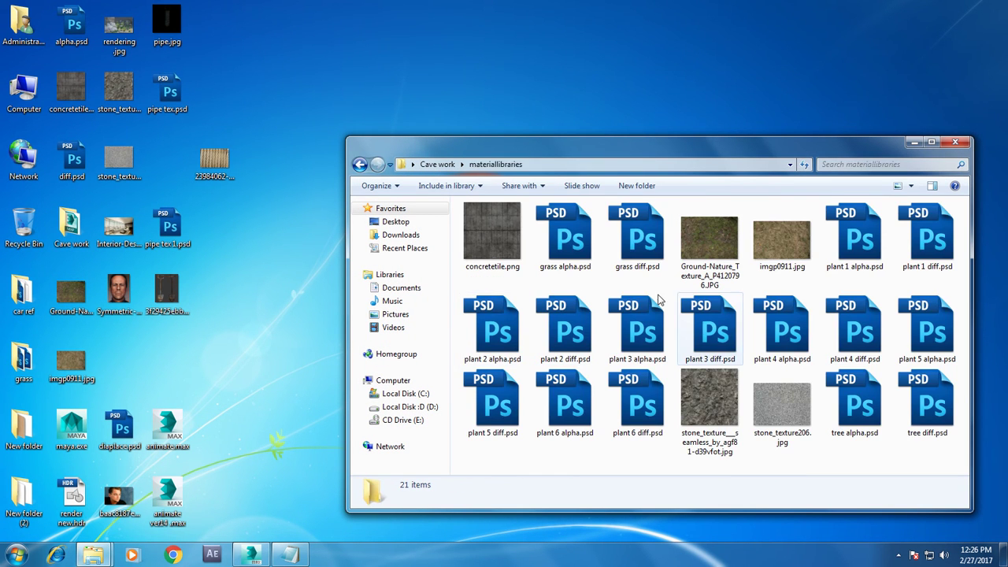
left_click(360, 165)
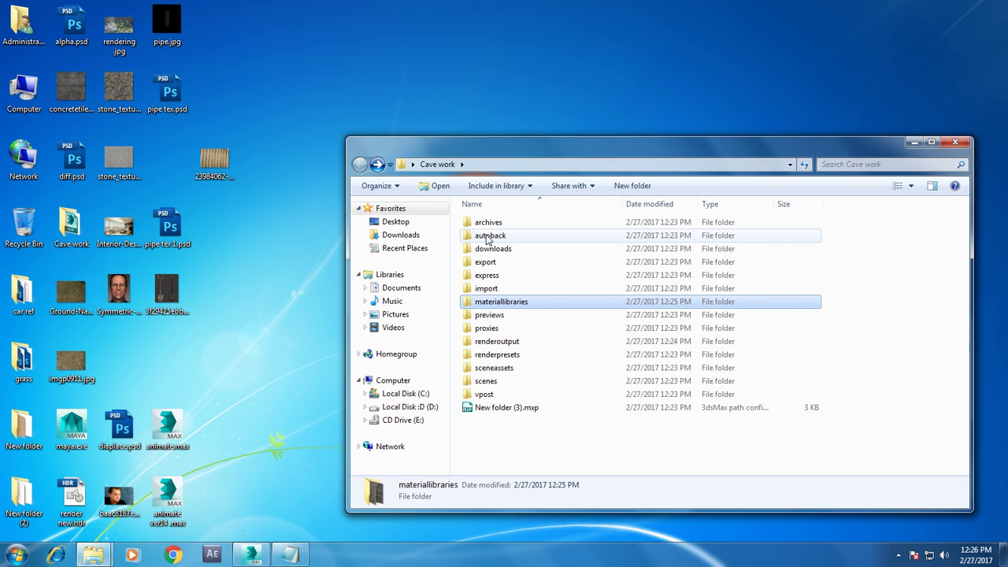
left_click(914, 142)
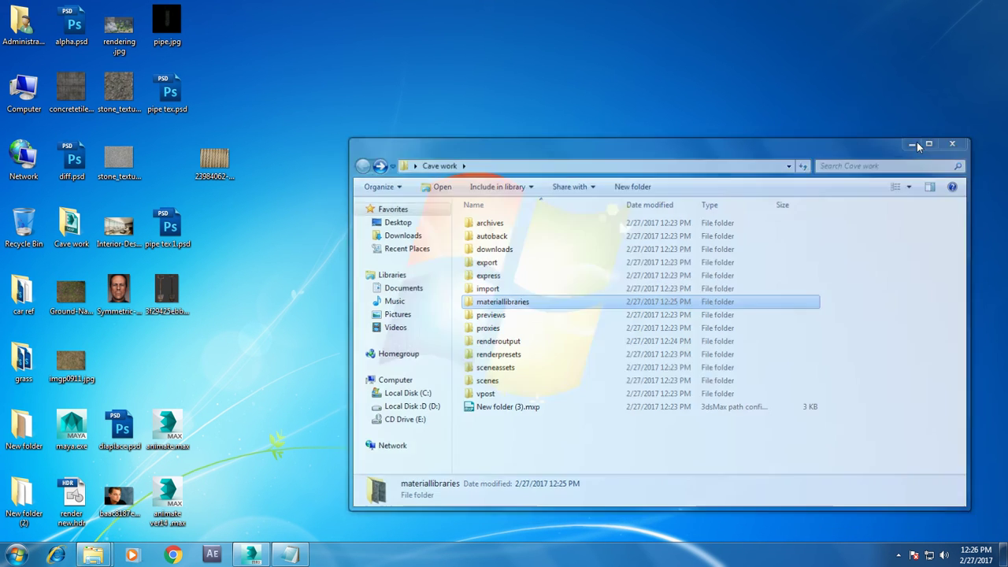
left_click(291, 554)
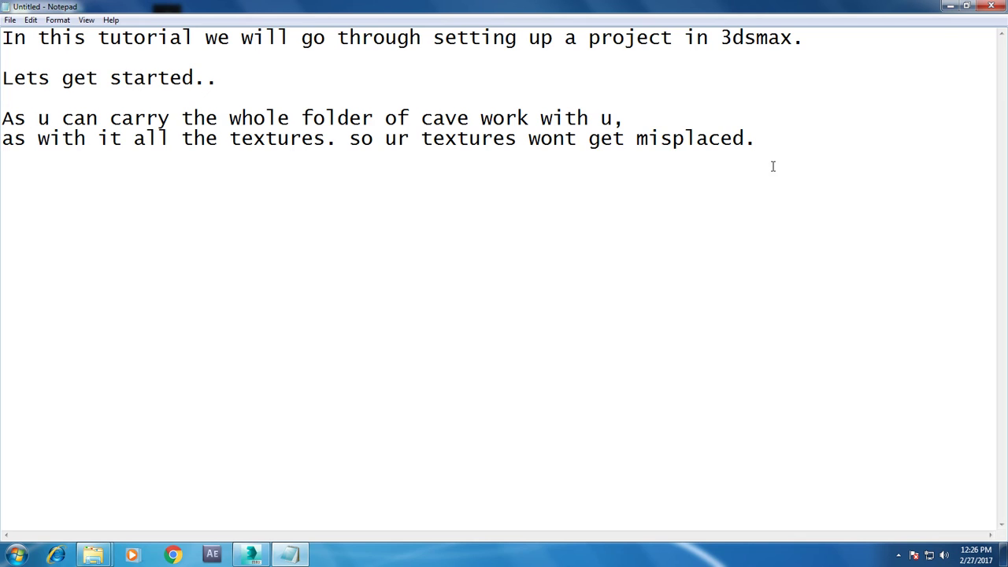
Type 'Thanks for watching' as the note's closing line.
type("Thanks f")
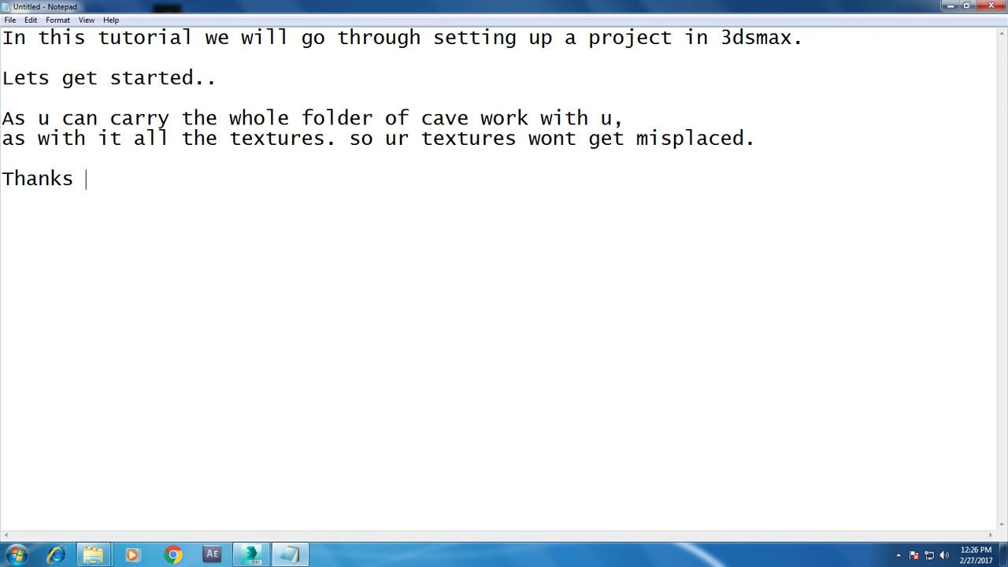
type("or watching..")
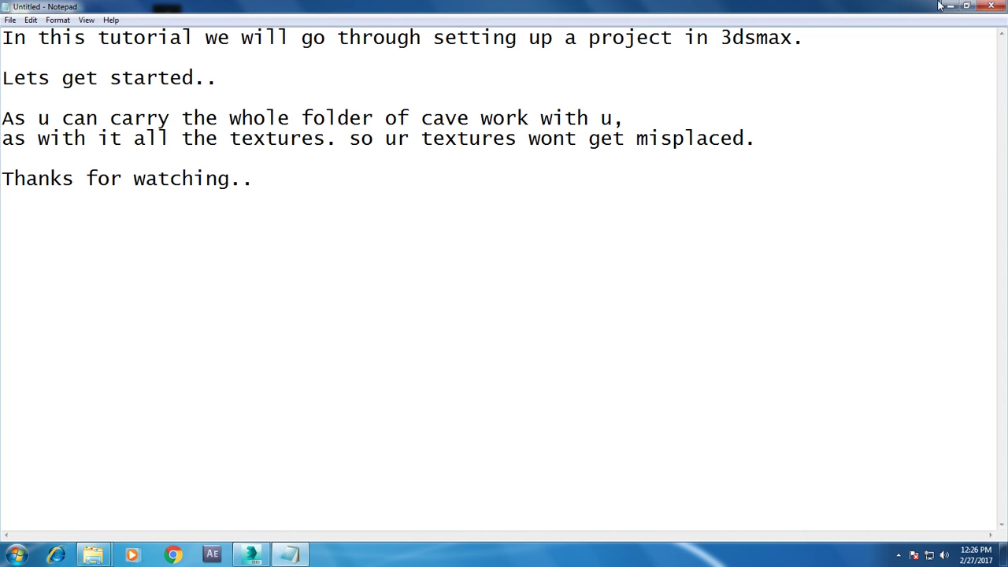